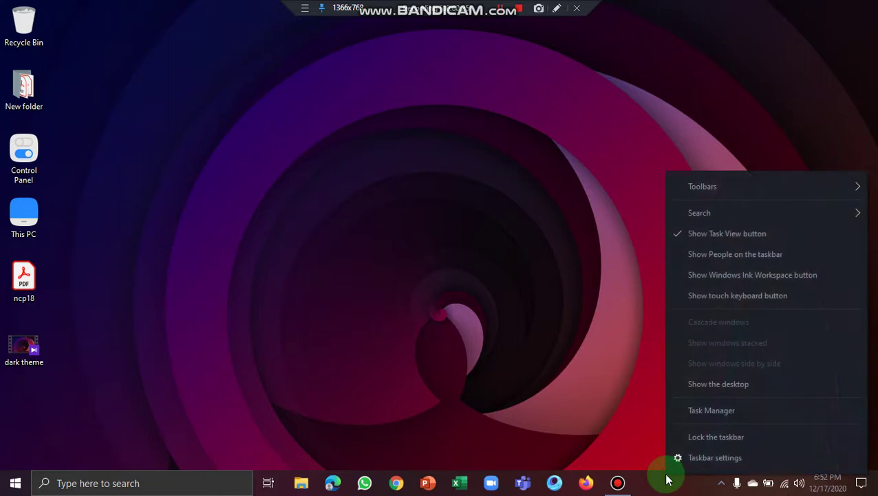
# Step: Open Task Manager from the taskbar menu and show its Startup tab
pyautogui.rightClick(679, 481)
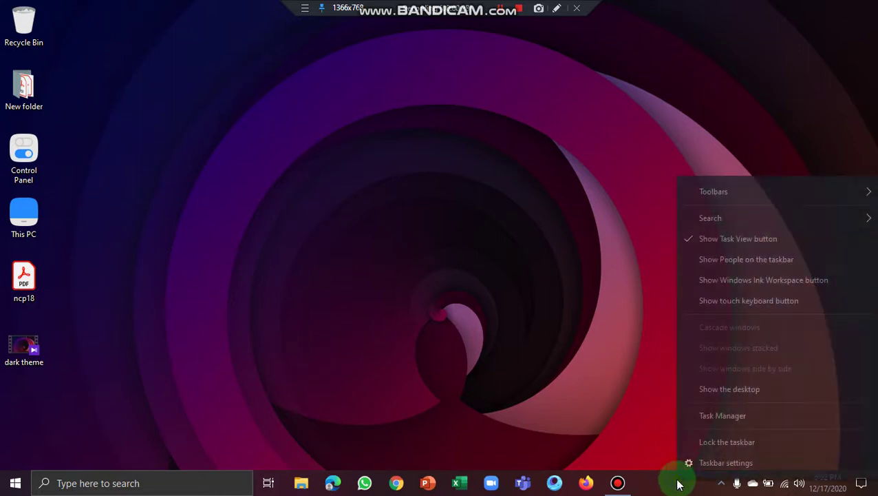
pyautogui.click(720, 417)
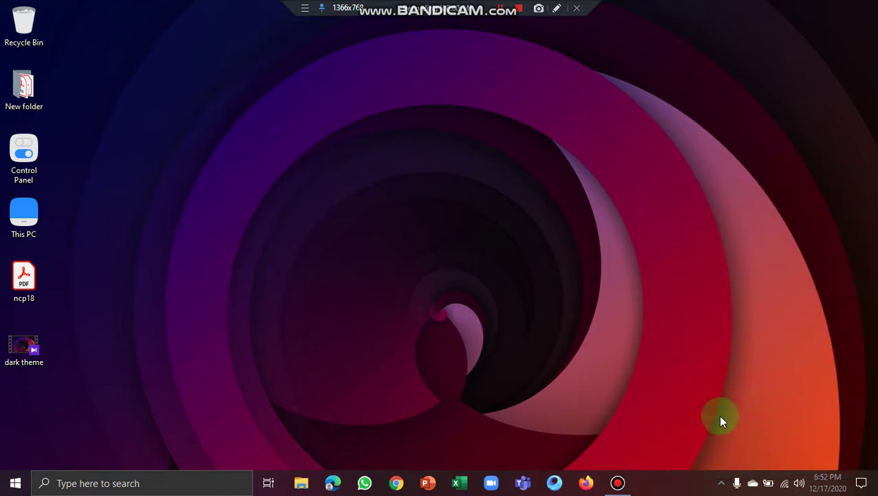
pyautogui.moveTo(297, 36); pyautogui.dragTo(329, 36)
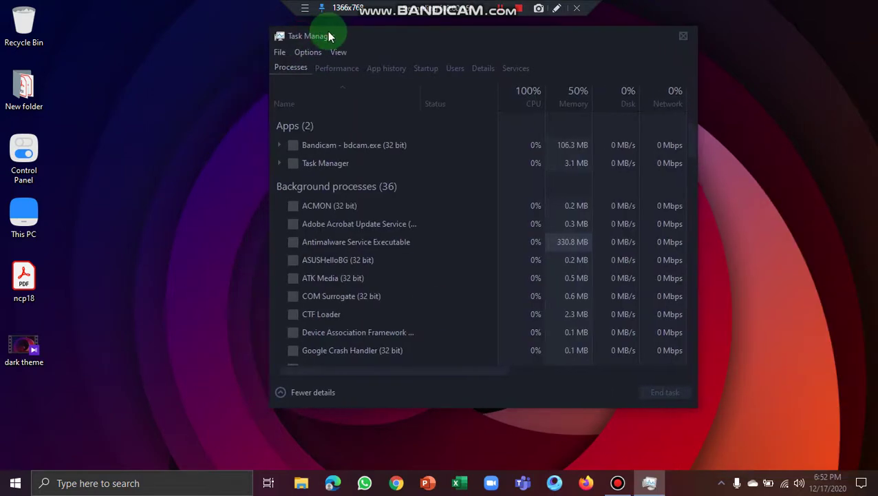
pyautogui.click(432, 70)
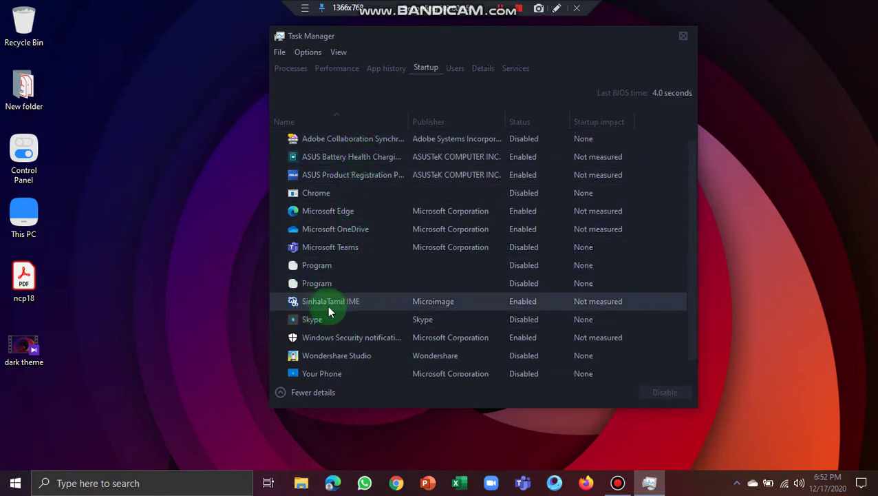
# Step: Disable SinhalaTamil IME and Microsoft Edge at startup, then close Task Manager
pyautogui.click(521, 308)
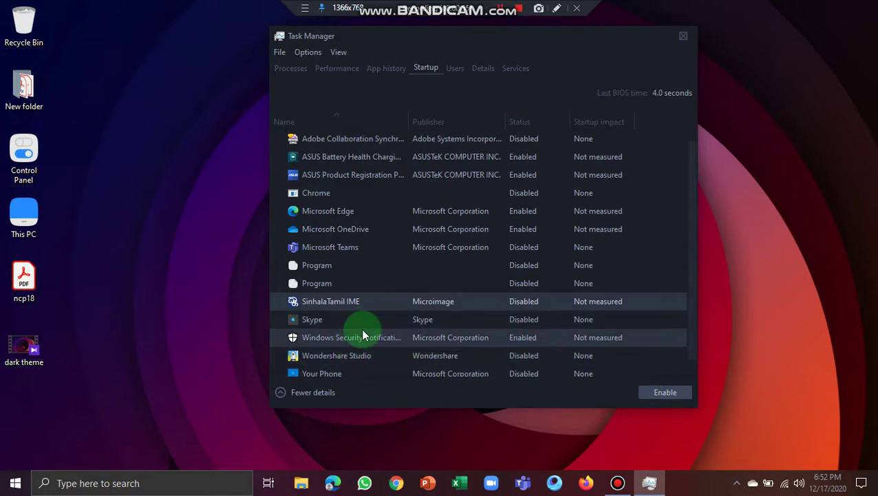
pyautogui.scroll(-1, 694, 287)
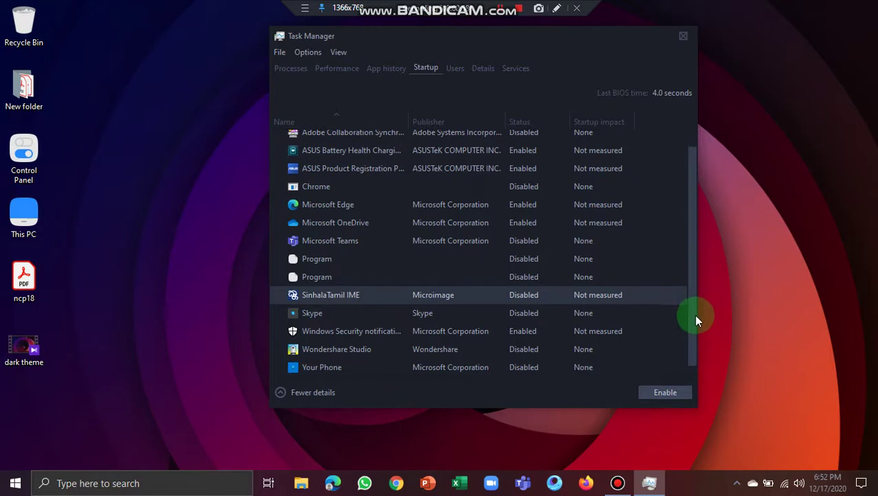
pyautogui.scroll(1, 691, 276)
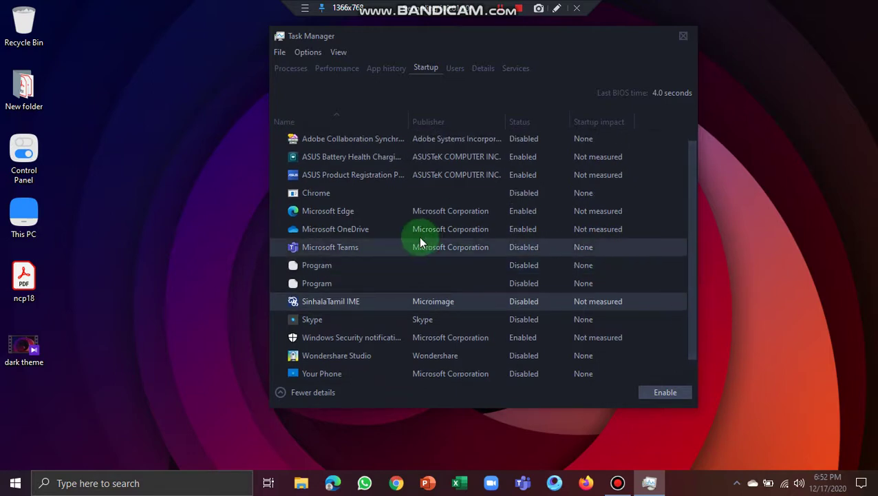
pyautogui.click(546, 213)
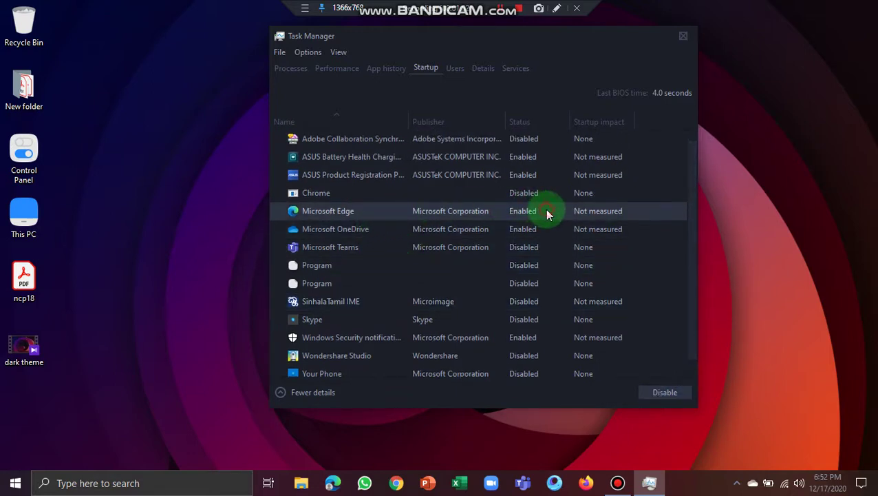
pyautogui.click(661, 390)
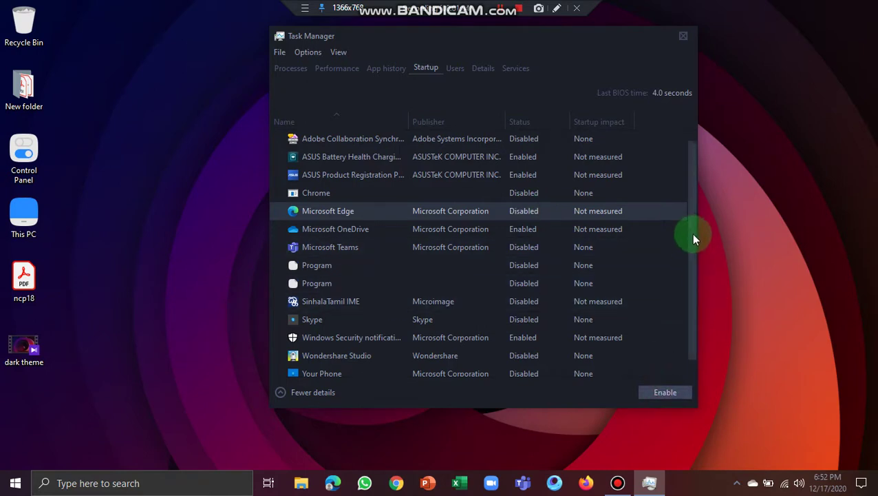
pyautogui.click(680, 36)
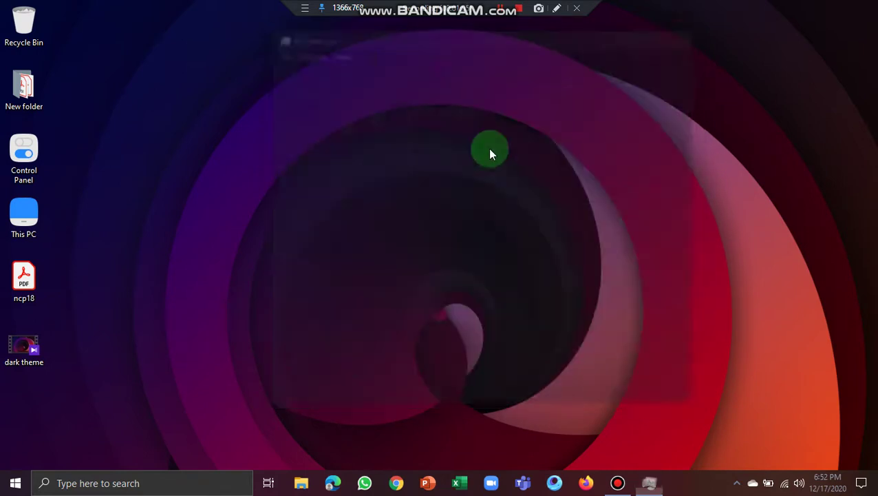
# Step: Refresh the desktop twice from its right-click menu
pyautogui.rightClick(357, 175)
pyautogui.click(391, 212)
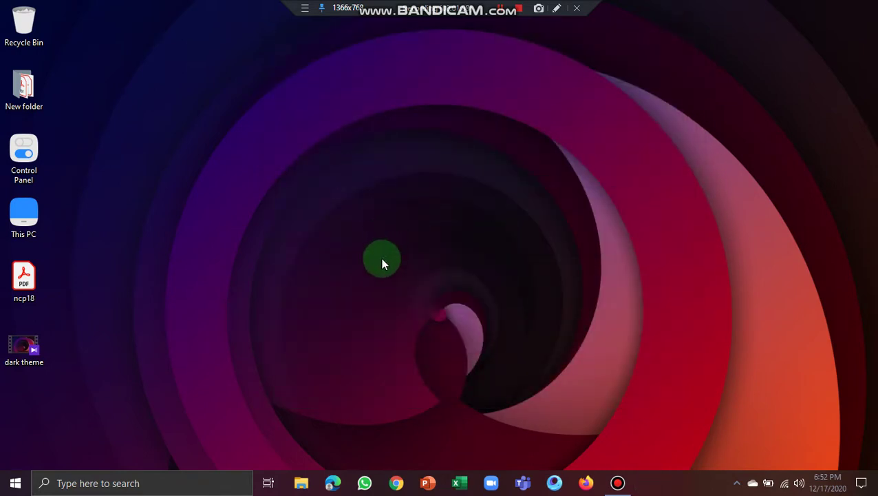
pyautogui.click(300, 484)
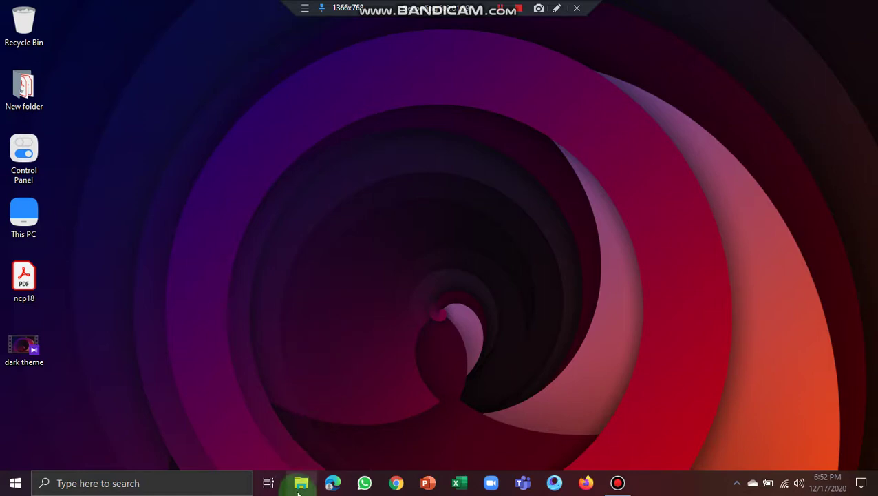
pyautogui.rightClick(261, 122)
pyautogui.click(293, 167)
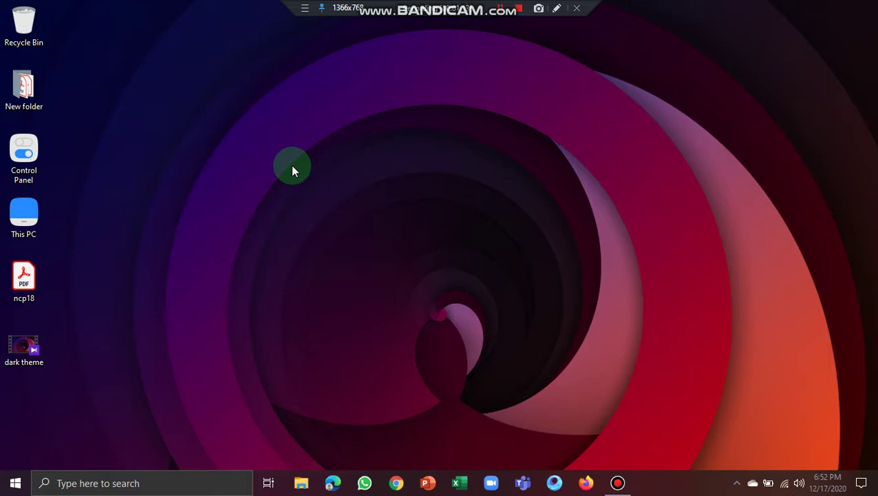
# Step: Open the OS (C:) drive Properties from This PC and close File Explorer
pyautogui.click(308, 488)
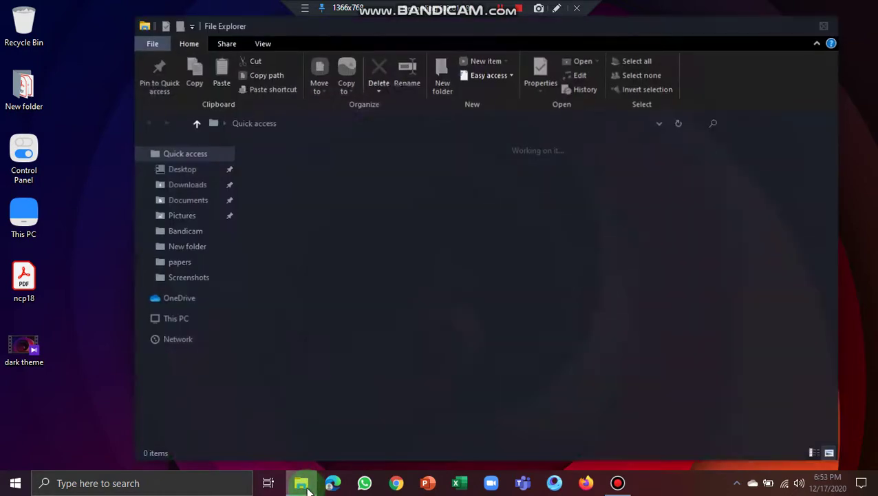
pyautogui.click(176, 320)
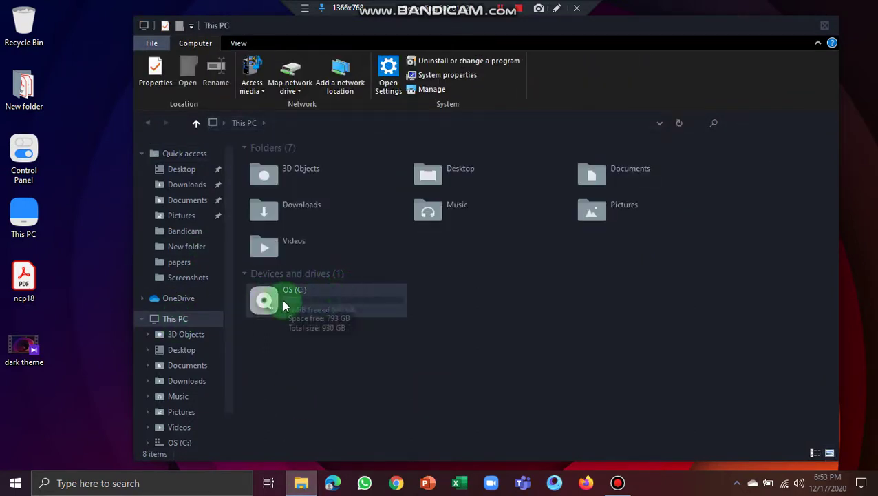
pyautogui.click(321, 296)
pyautogui.rightClick(321, 295)
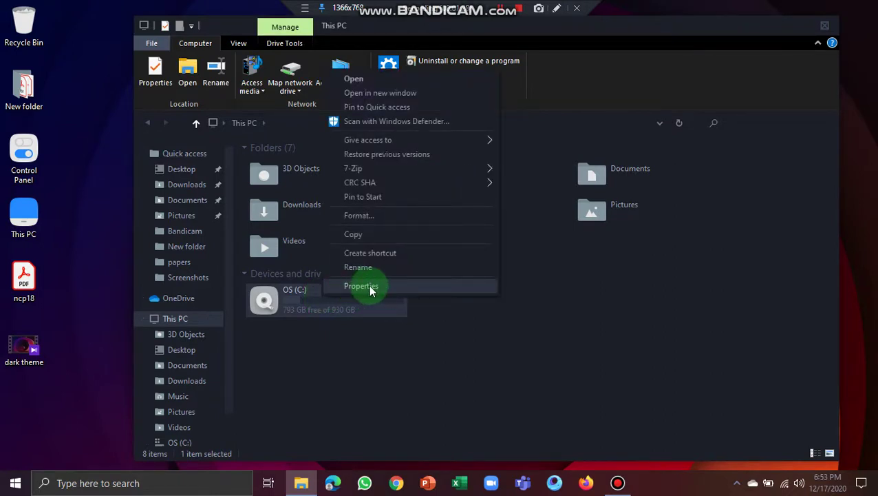
pyautogui.click(369, 290)
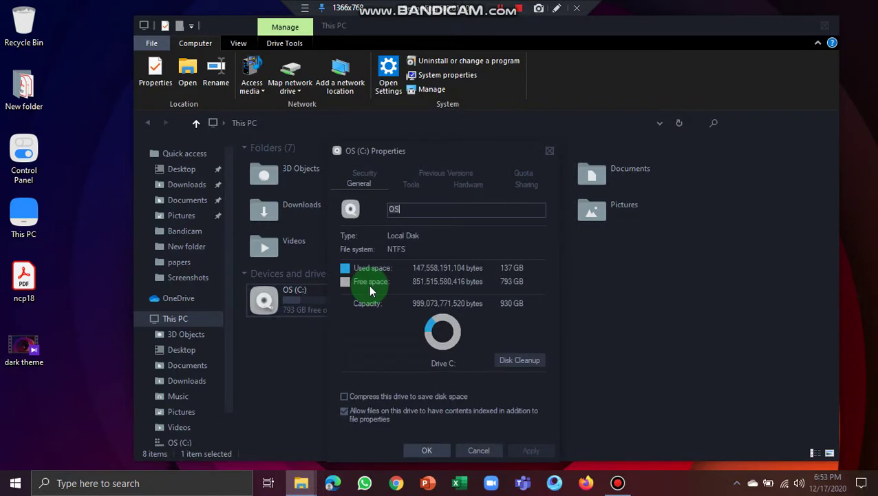
pyautogui.click(812, 31)
pyautogui.moveTo(415, 157); pyautogui.dragTo(488, 91)
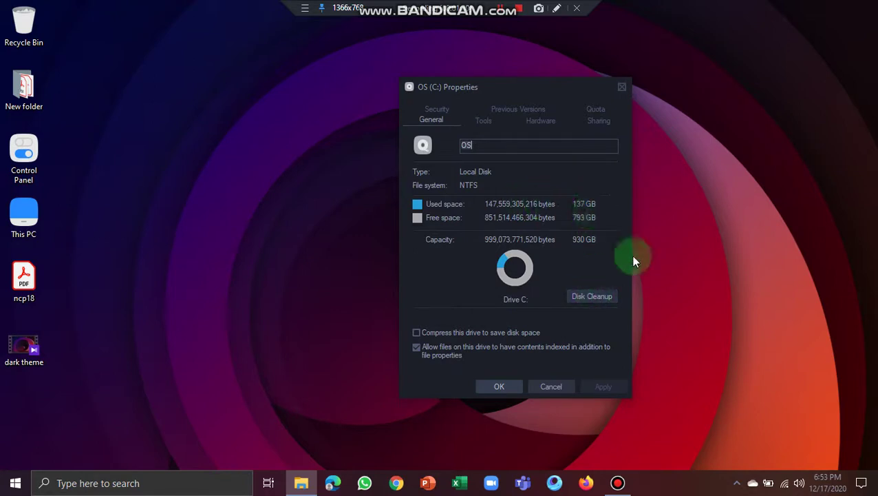
# Step: Run Disk Cleanup on OS (C:) and rescan including system files
pyautogui.click(596, 299)
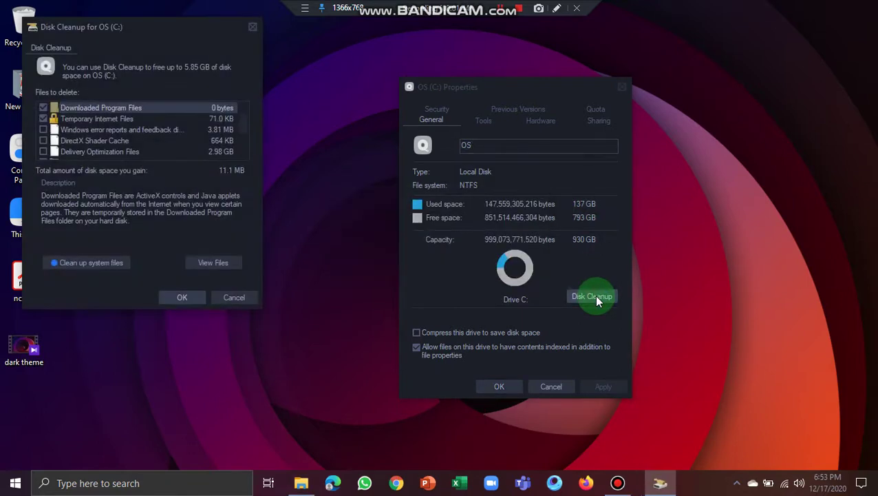
pyautogui.moveTo(135, 25); pyautogui.dragTo(184, 66)
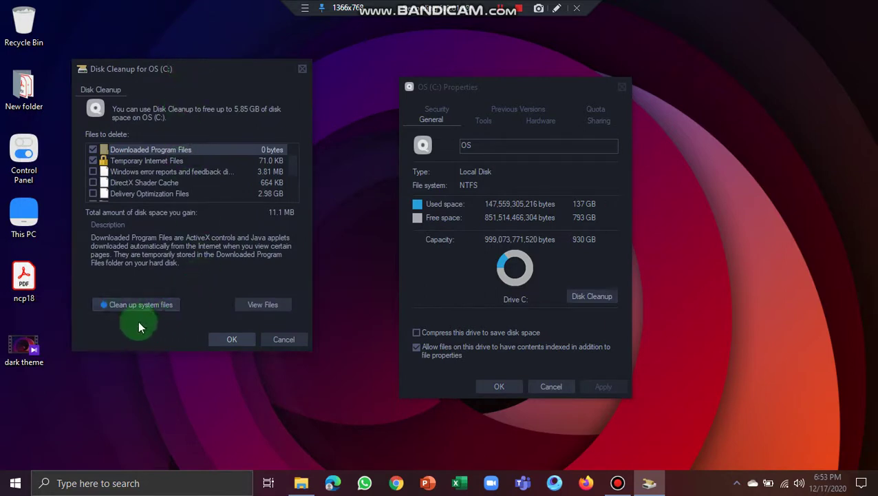
pyautogui.click(152, 303)
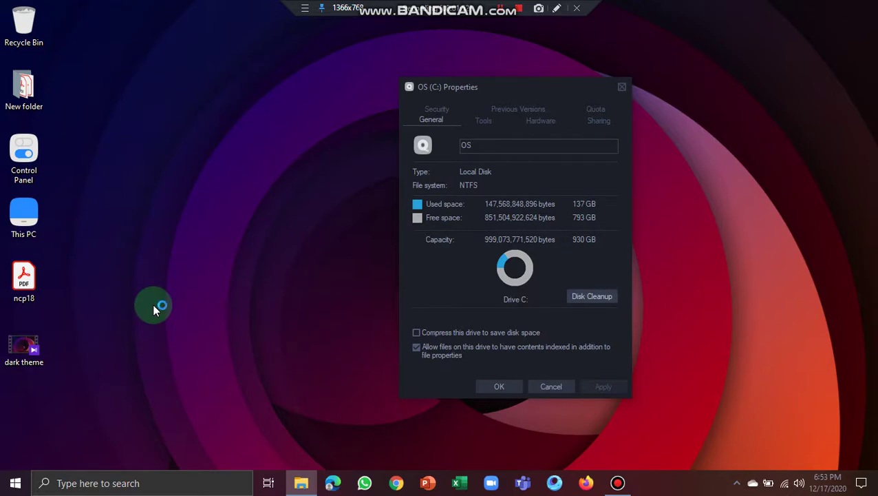
pyautogui.moveTo(458, 90); pyautogui.dragTo(660, 88)
pyautogui.moveTo(443, 194); pyautogui.dragTo(314, 149)
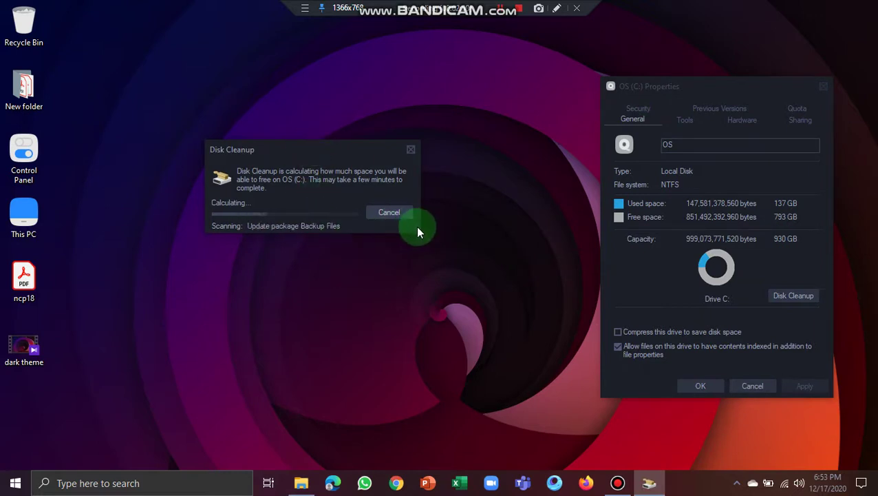
pyautogui.moveTo(290, 153); pyautogui.dragTo(279, 153)
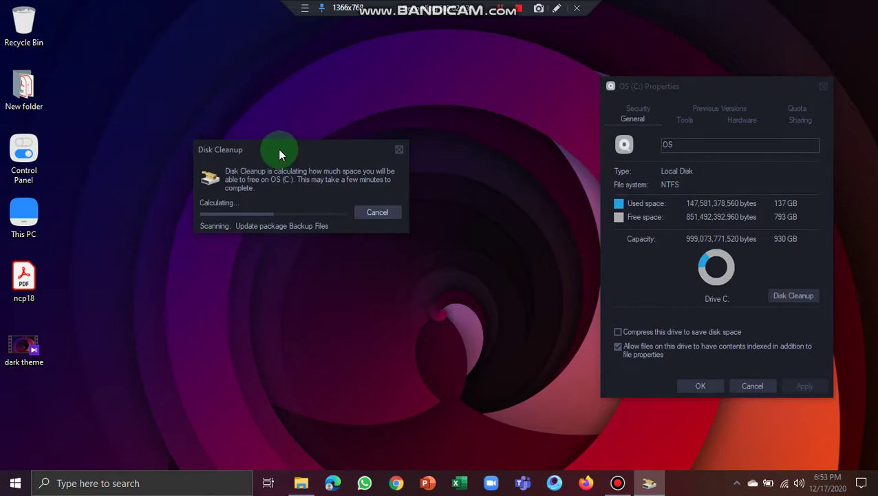
pyautogui.click(232, 215)
pyautogui.click(349, 151)
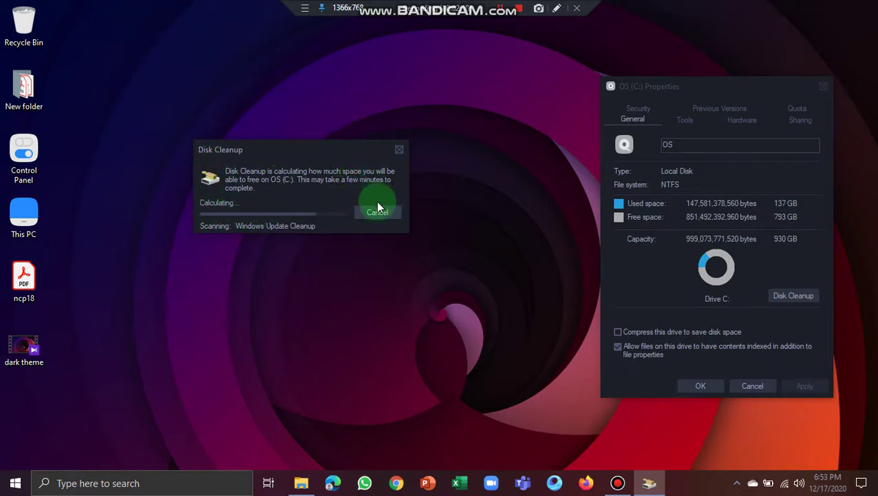
pyautogui.moveTo(269, 148); pyautogui.dragTo(297, 150)
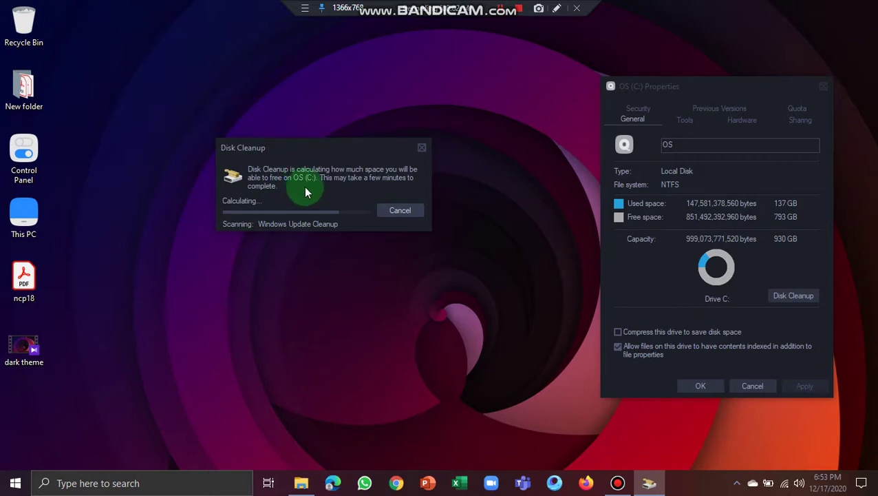
pyautogui.moveTo(305, 141); pyautogui.dragTo(284, 86)
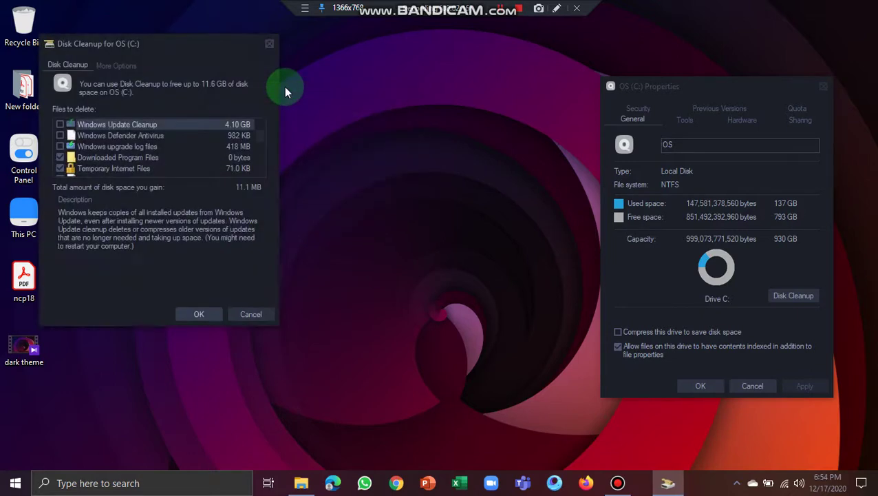
pyautogui.moveTo(149, 47); pyautogui.dragTo(269, 69)
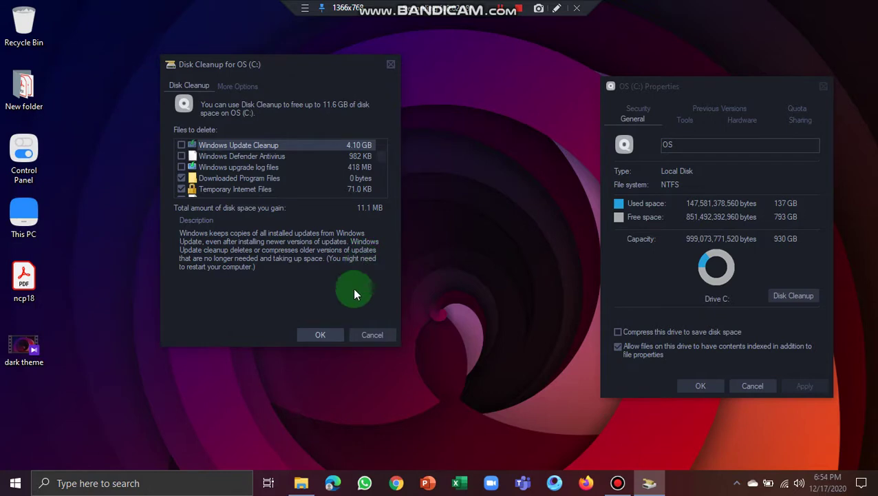
# Step: Permanently delete the checked files and close the OS (C:) Properties dialog
pyautogui.click(321, 334)
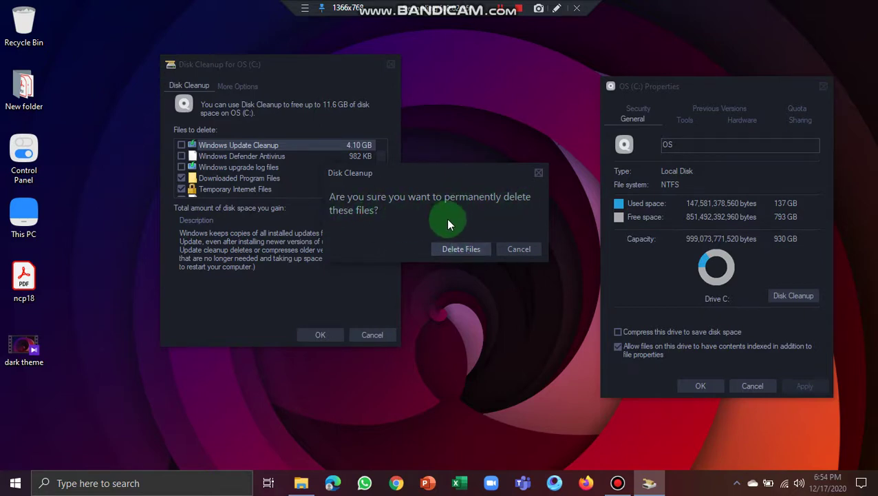
pyautogui.click(472, 253)
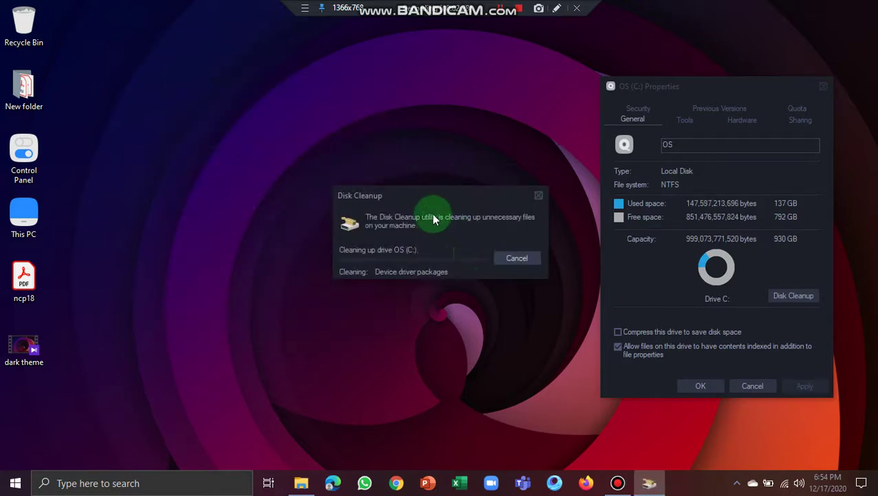
pyautogui.moveTo(417, 197); pyautogui.dragTo(348, 164)
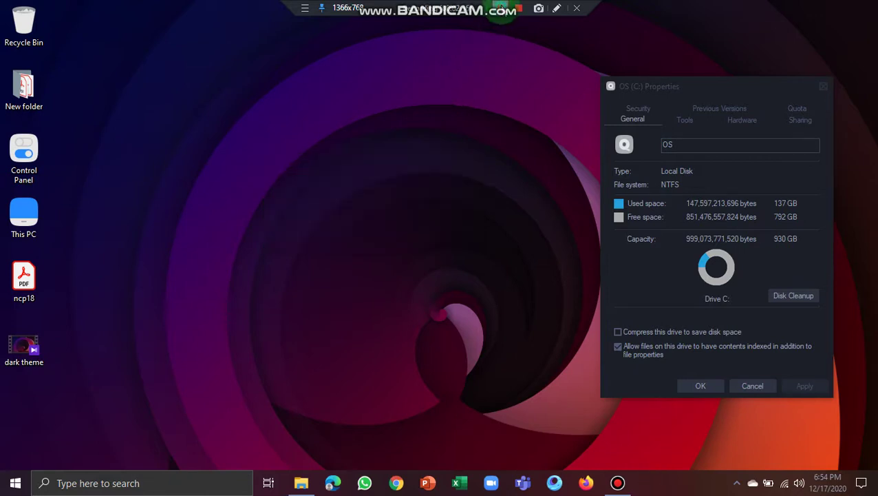
pyautogui.click(689, 387)
# Step: Refresh the desktop and bring up Run from the Start quick menu
pyautogui.rightClick(272, 150)
pyautogui.click(306, 190)
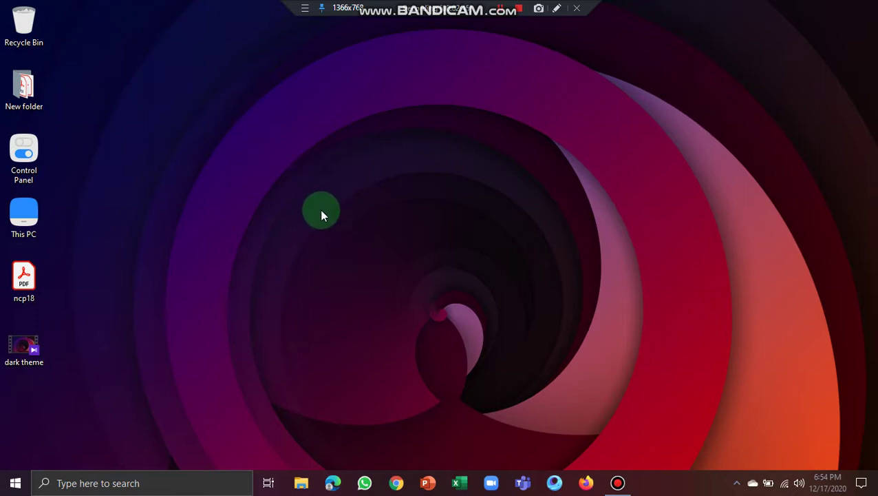
pyautogui.rightClick(12, 489)
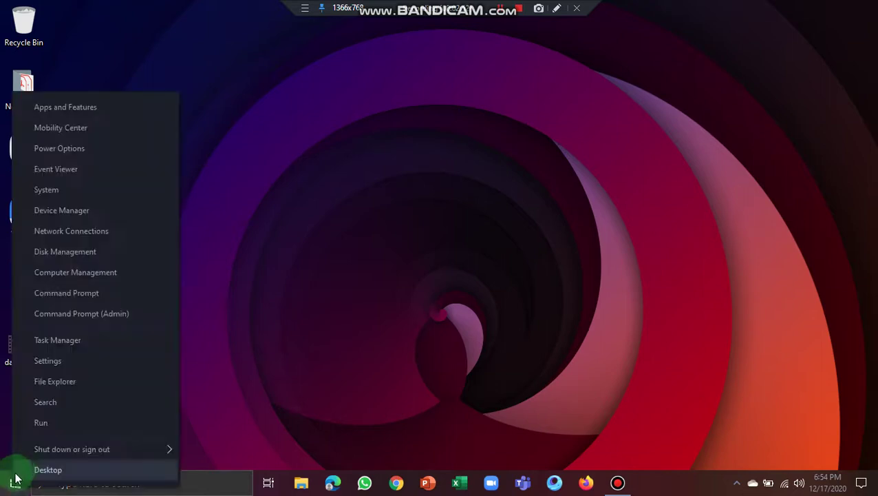
pyautogui.click(49, 420)
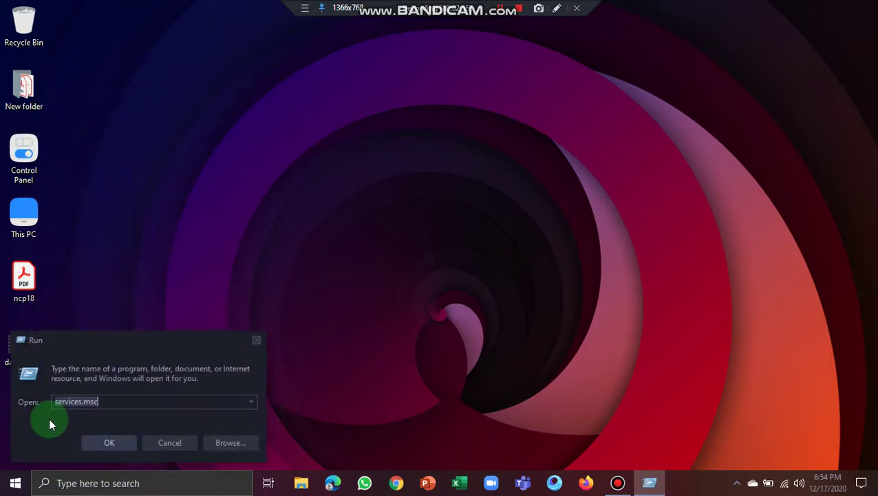
pyautogui.click(253, 340)
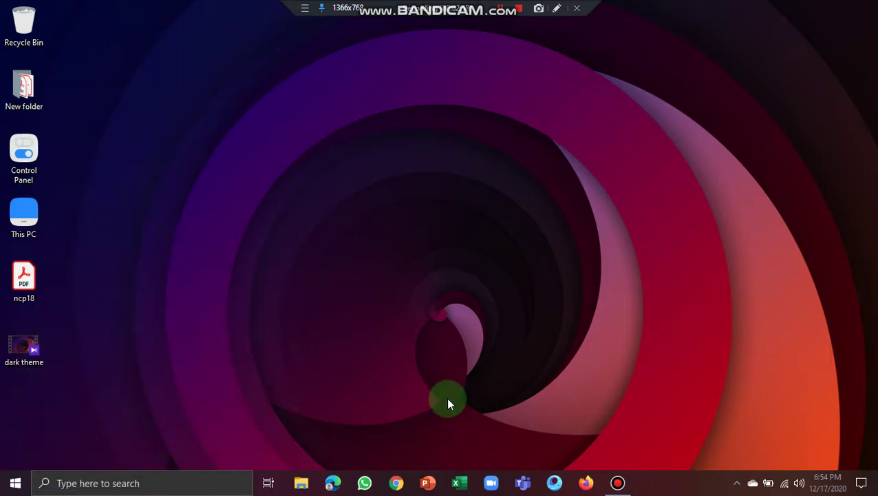
# Step: Run %temp% picked from the Run dialog's command history
pyautogui.press('super+r')
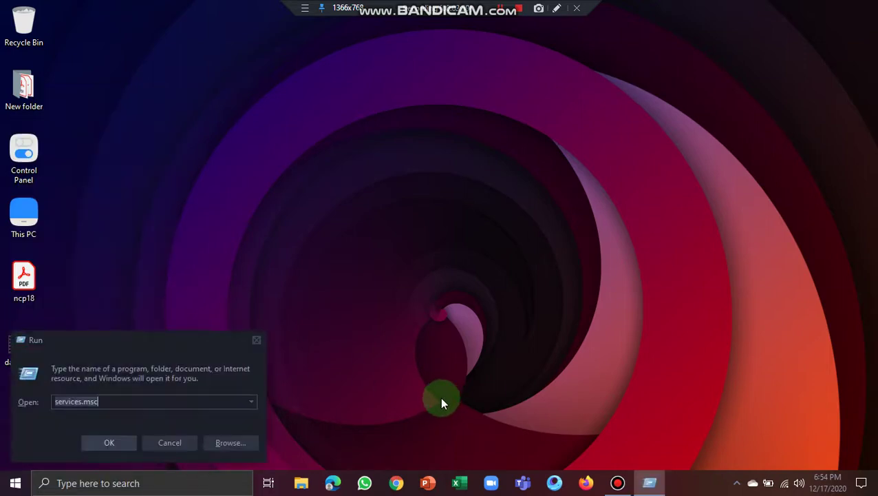
pyautogui.click(251, 402)
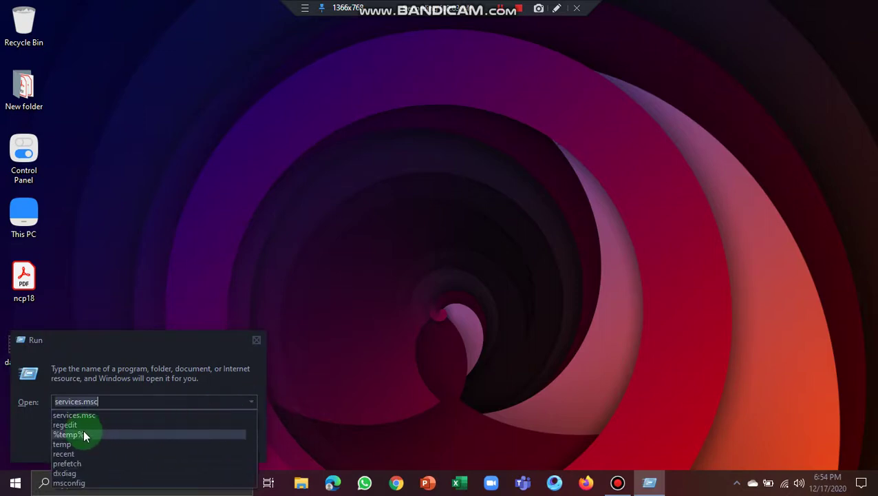
pyautogui.click(83, 434)
pyautogui.click(100, 402)
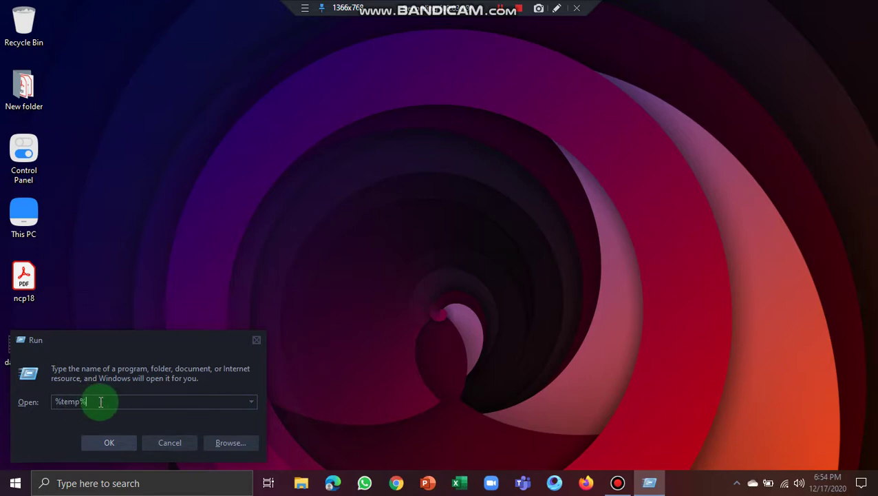
pyautogui.click(110, 442)
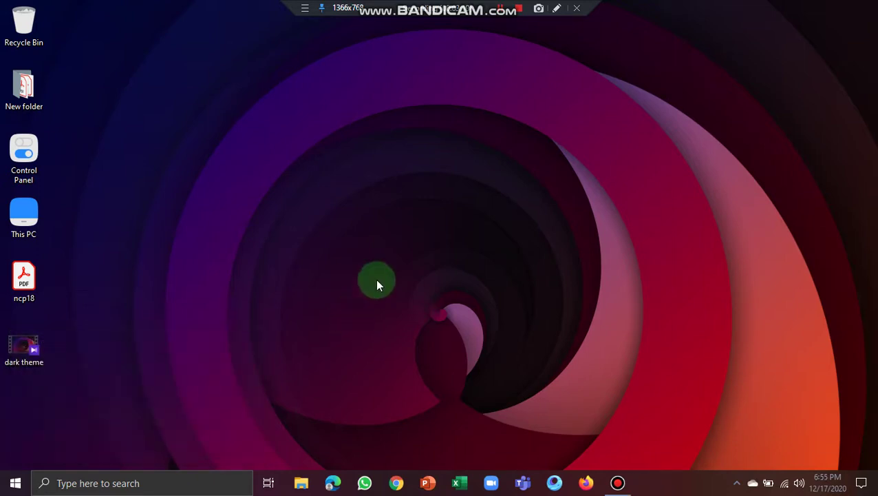
# Step: Delete everything in the user Temp folder, skipping the four in-use files, and close it
pyautogui.scroll(-10, 428, 210)
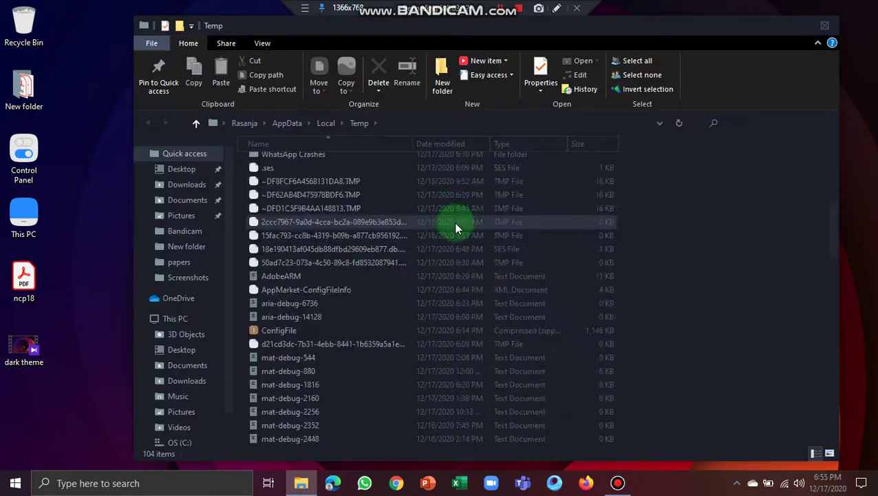
pyautogui.scroll(12, 523, 252)
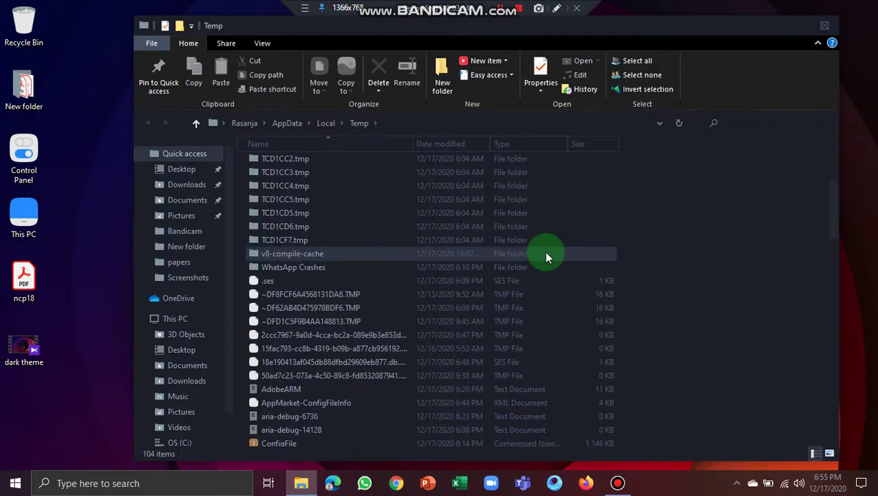
pyautogui.hotkey('ctrl', 'a')
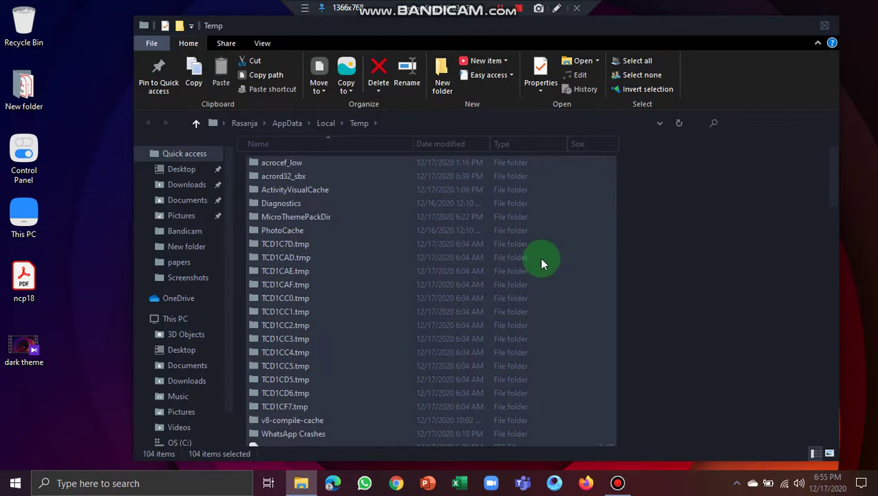
pyautogui.press('Delete')
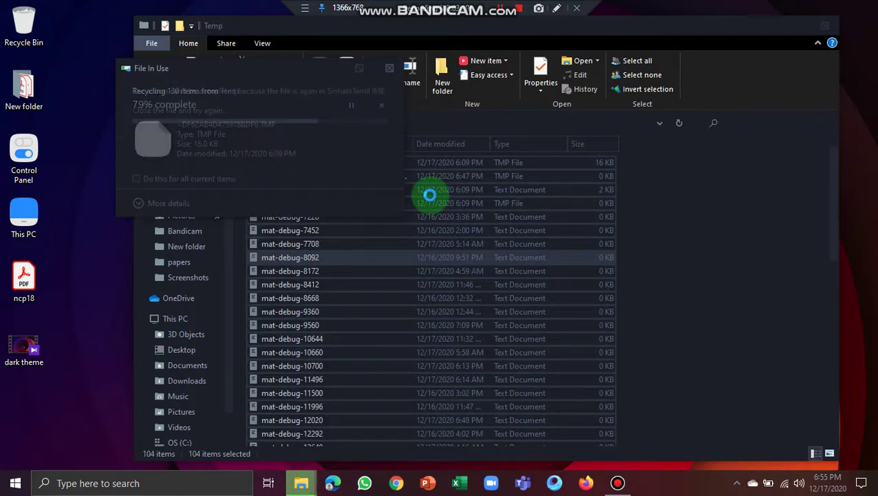
pyautogui.click(136, 180)
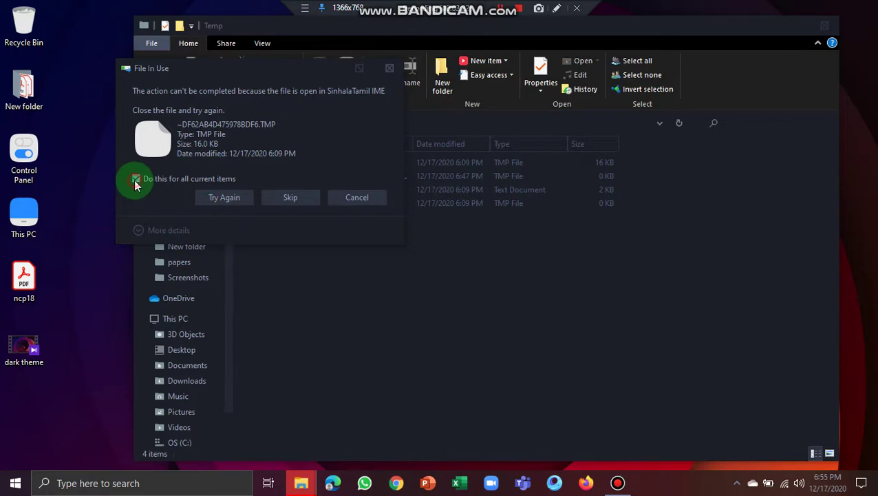
pyautogui.click(292, 195)
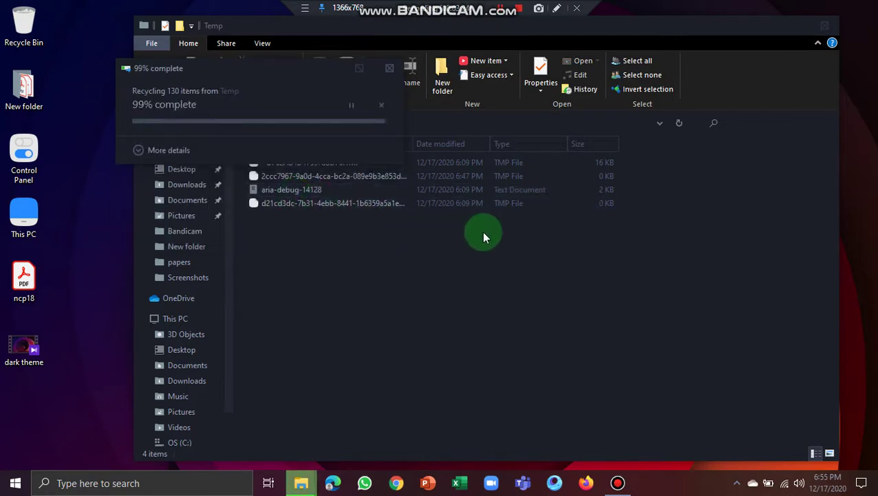
pyautogui.click(823, 26)
# Step: Open the Windows 'temp' folder through the Run dialog
pyautogui.press('super+r')
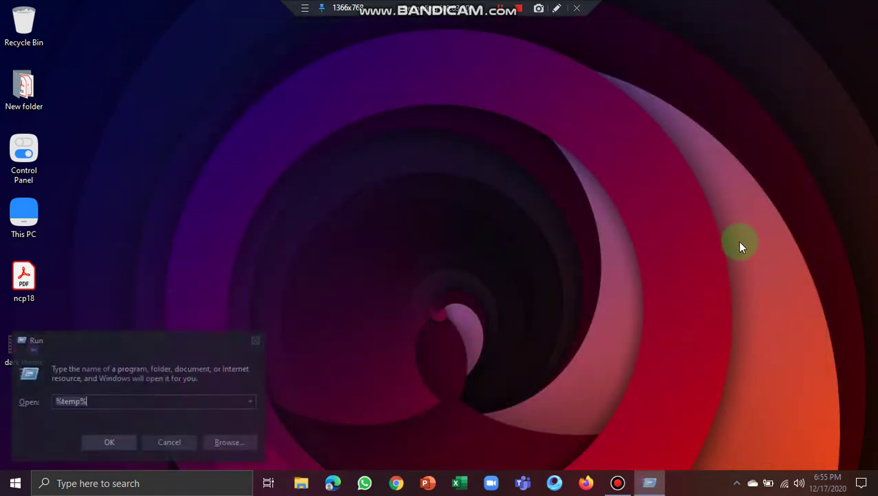
pyautogui.press('BackSpace')
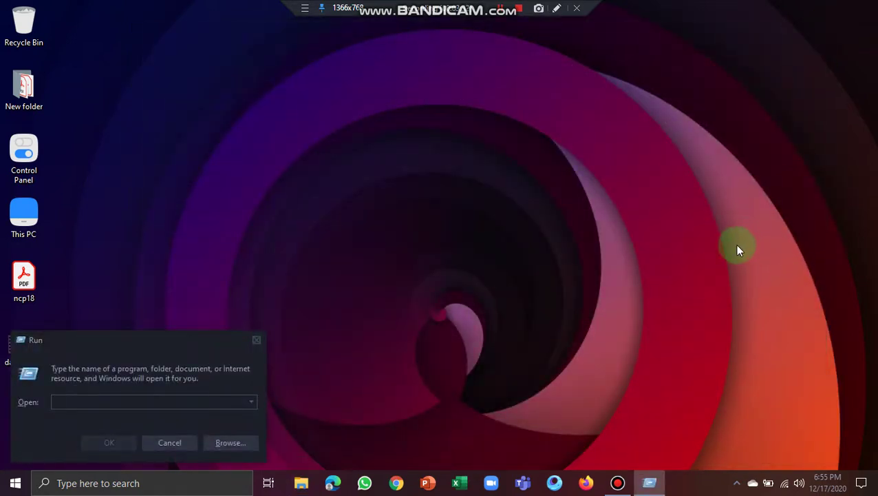
pyautogui.write('temp')
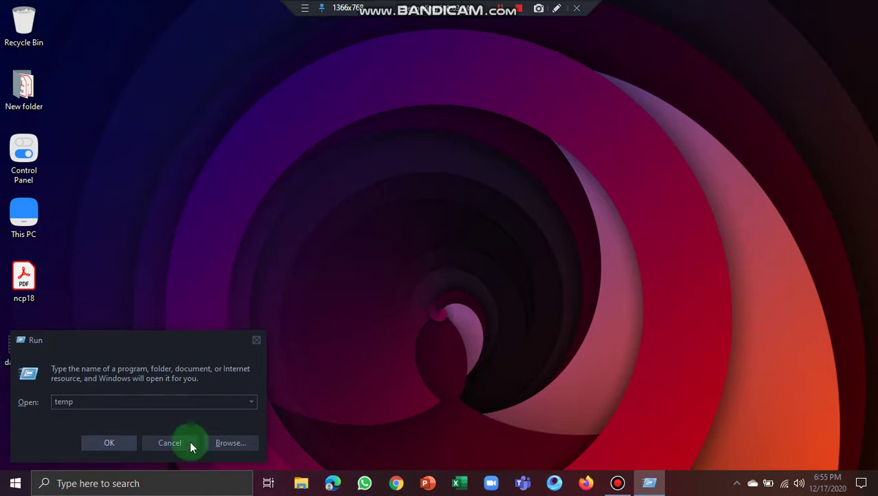
pyautogui.click(111, 442)
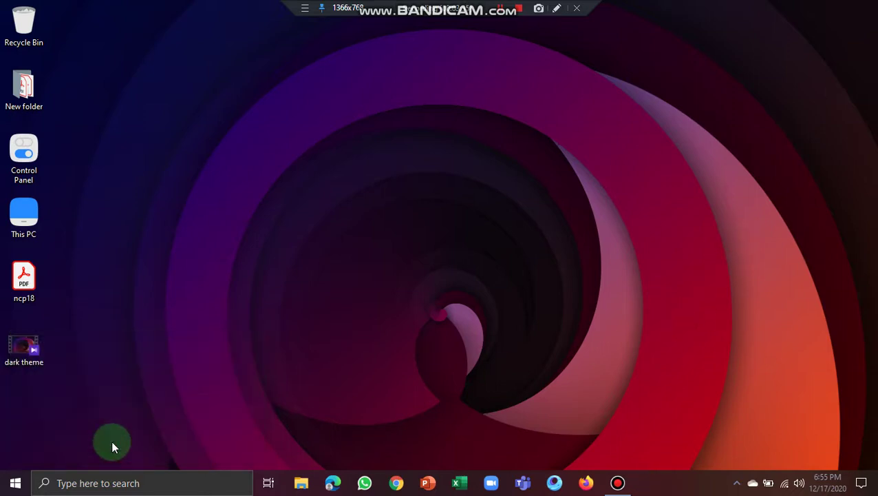
pyautogui.scroll(-1, 462, 270)
pyautogui.scroll(1, 524, 262)
pyautogui.scroll(-1, 523, 260)
pyautogui.scroll(1, 524, 260)
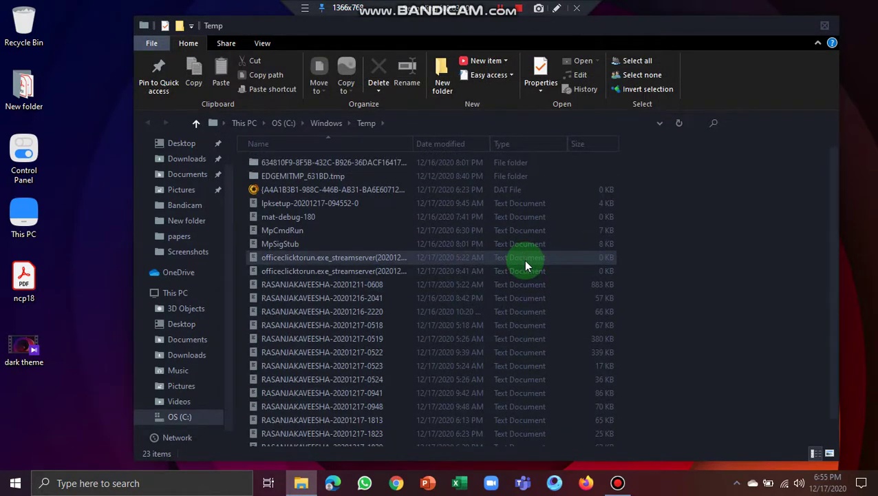
# Step: Delete all 23 Windows Temp items, skipping locked ones, and close the folder
pyautogui.hotkey('ctrl', 'a')
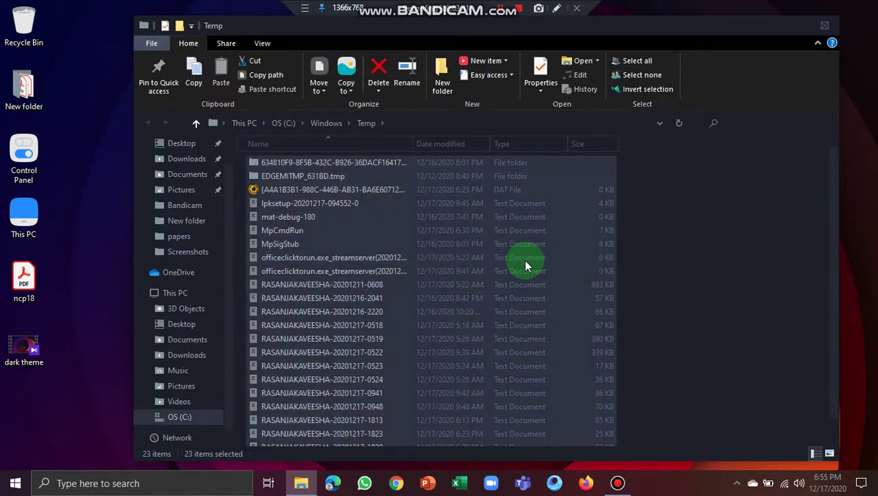
pyautogui.hotkey('ctrl', 'f')
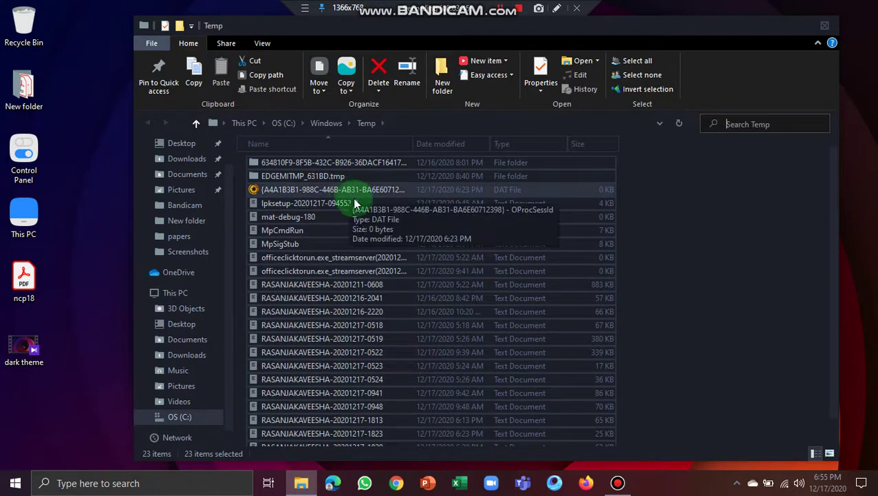
pyautogui.click(654, 266)
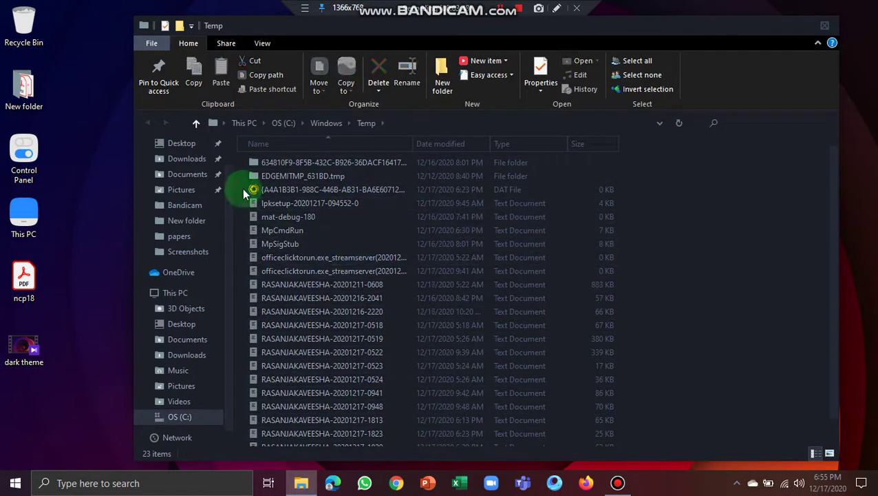
pyautogui.hotkey('ctrl', 'a')
pyautogui.press('Delete')
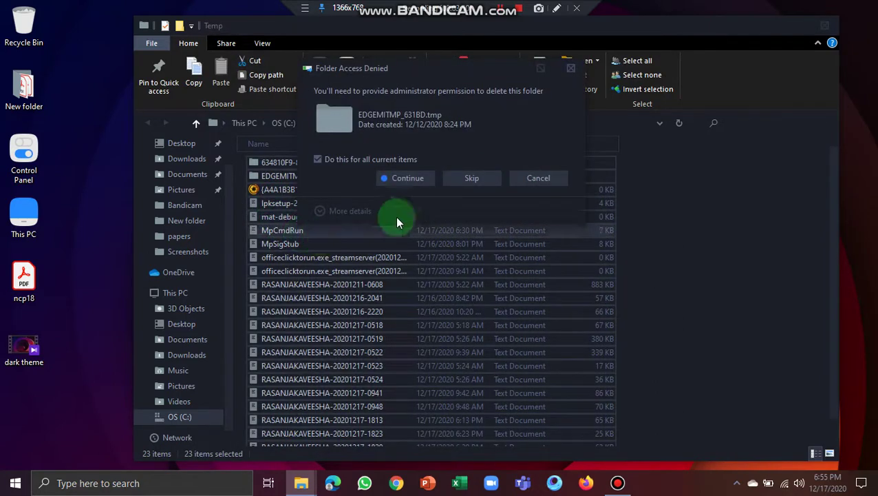
pyautogui.click(471, 178)
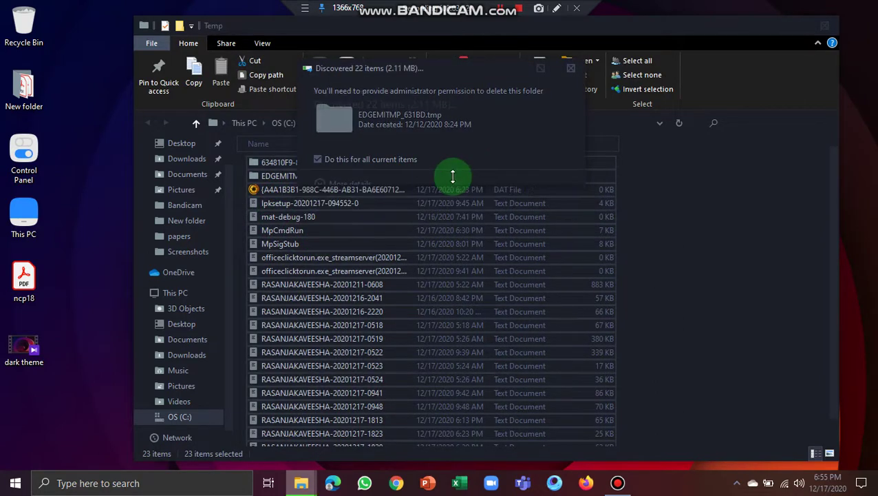
pyautogui.click(345, 186)
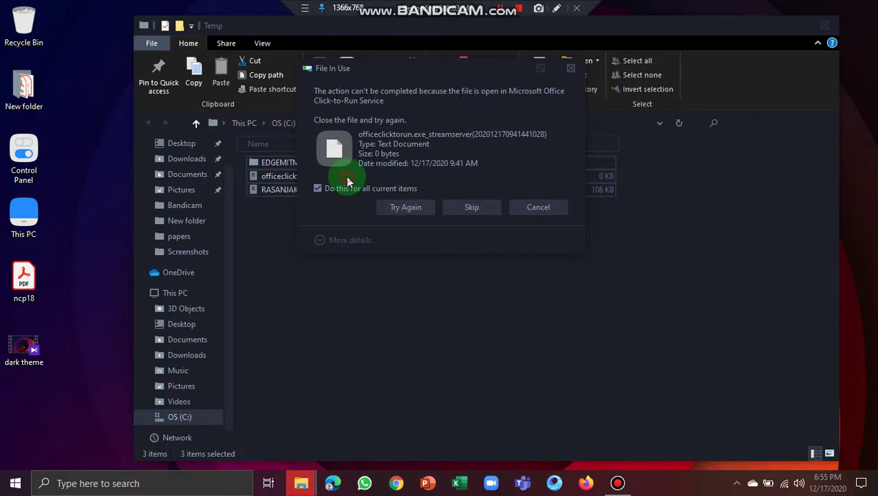
pyautogui.click(478, 207)
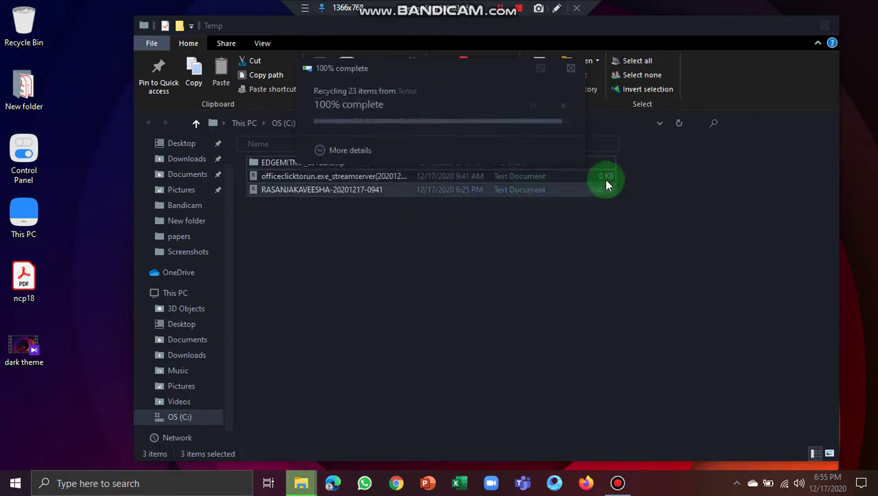
pyautogui.click(821, 26)
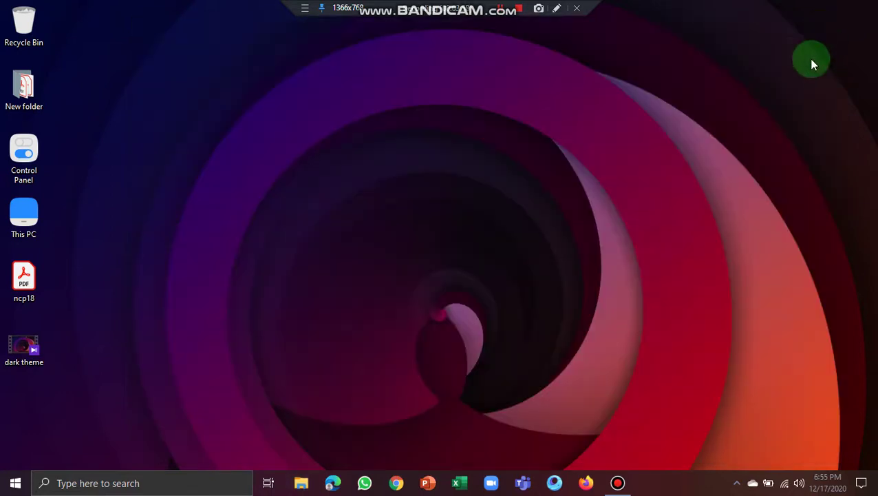
pyautogui.press('super+r')
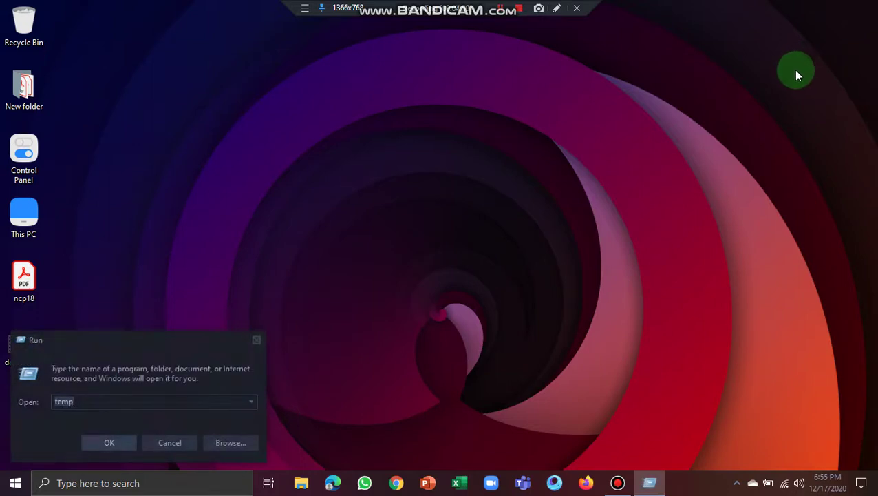
# Step: Run 'prefetch', grant access, and delete all Prefetch files except the two in use
pyautogui.write('pre')
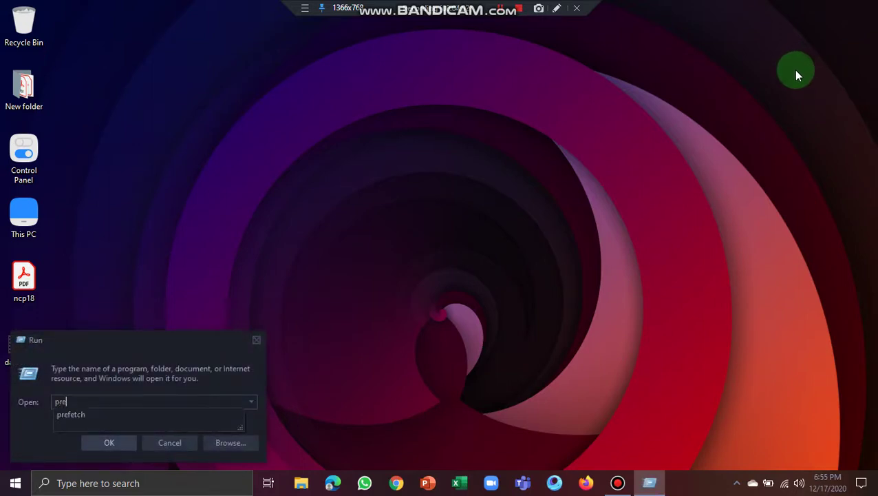
pyautogui.click(87, 412)
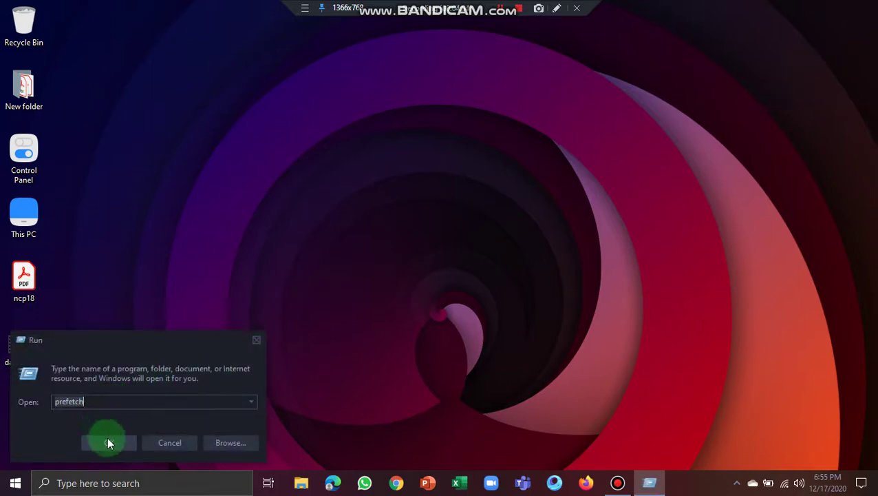
pyautogui.click(108, 442)
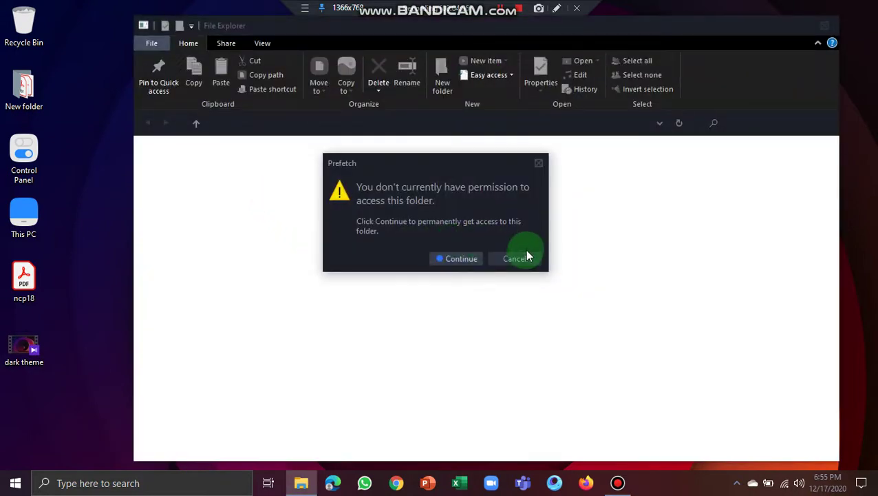
pyautogui.click(458, 259)
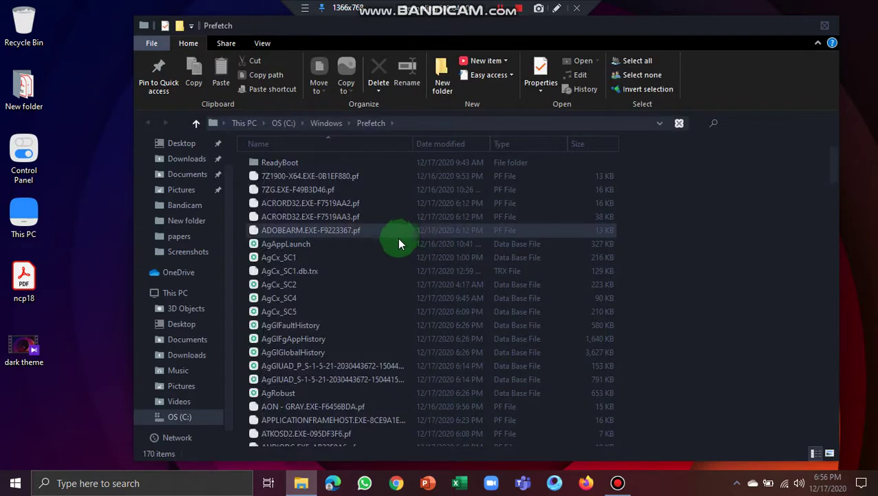
pyautogui.hotkey('ctrl', 'a')
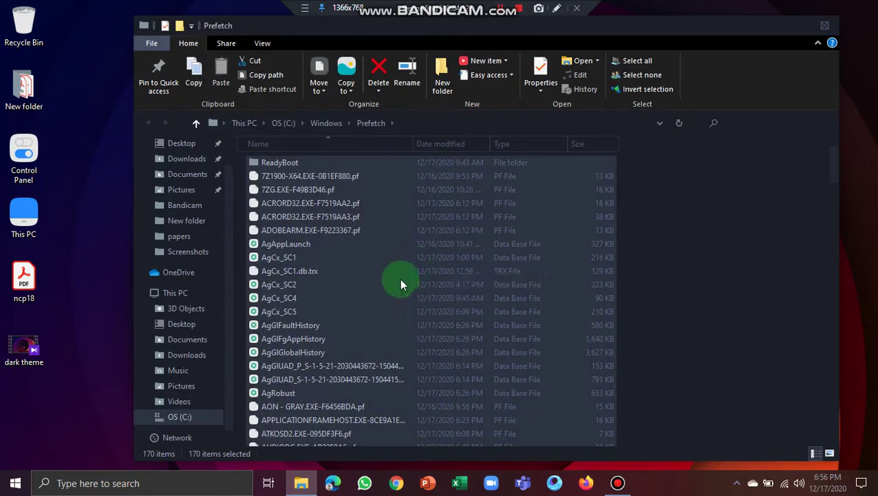
pyautogui.press('Delete')
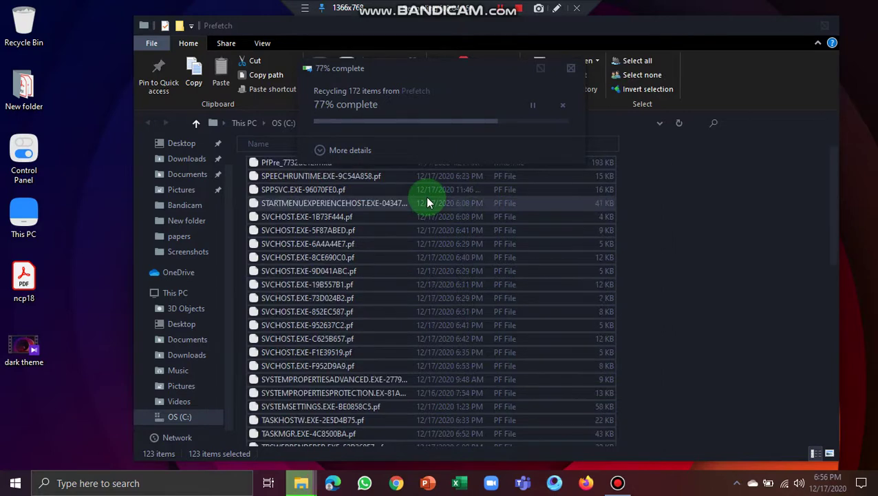
pyautogui.click(355, 185)
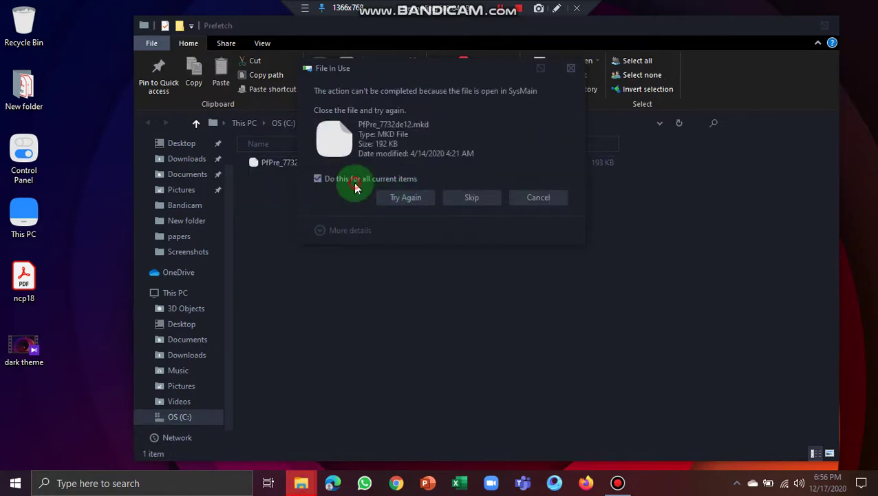
pyautogui.click(495, 197)
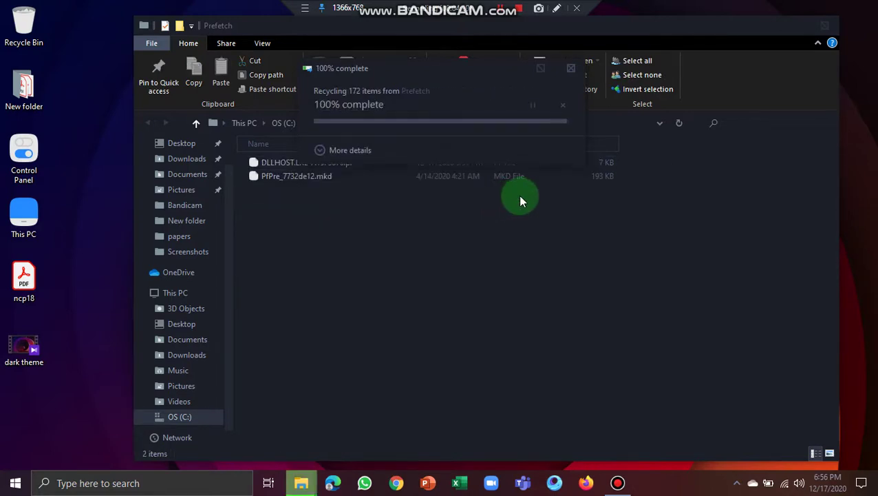
# Step: Close Prefetch, refresh the desktop, and open the 'recent' folder via Run
pyautogui.click(825, 25)
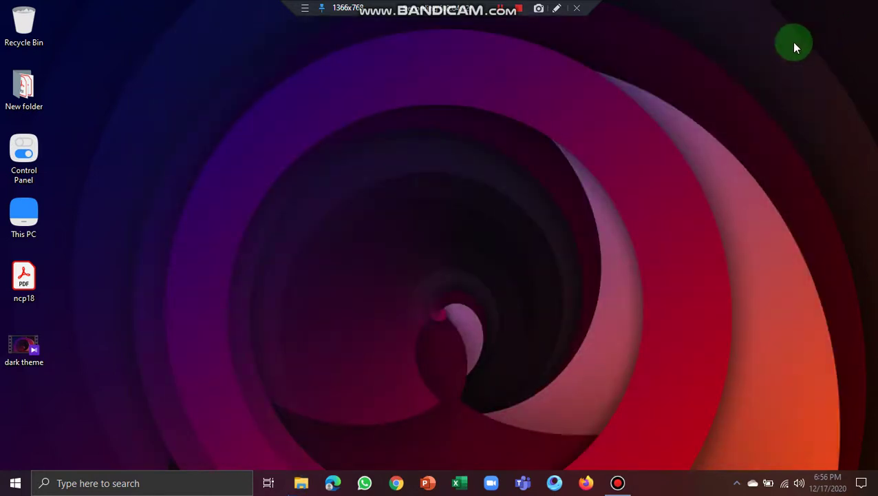
pyautogui.rightClick(286, 205)
pyautogui.click(316, 239)
pyautogui.press('super+r')
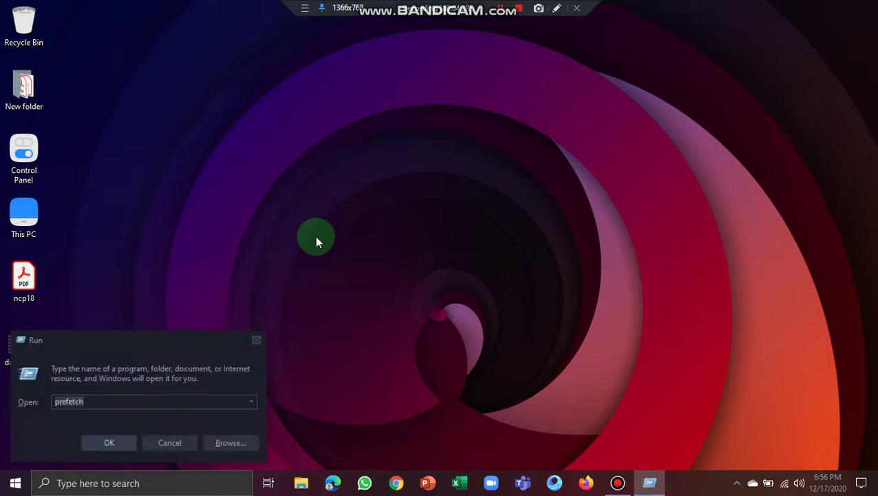
pyautogui.write('rec')
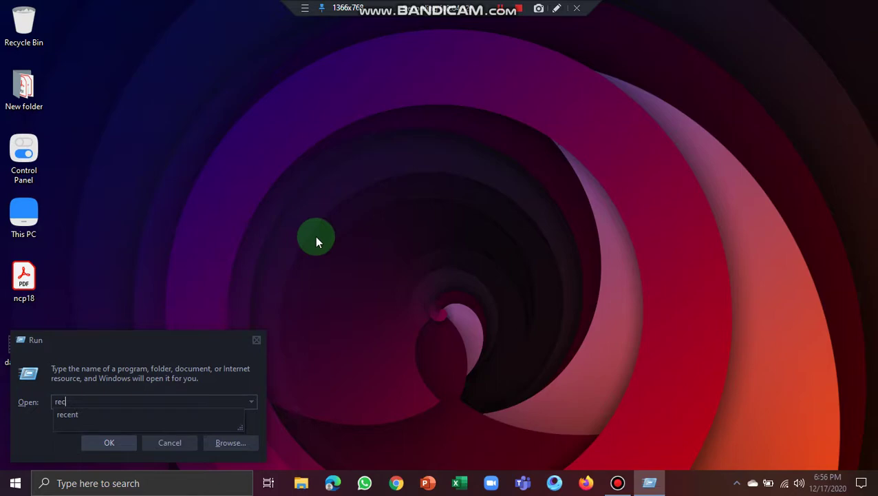
pyautogui.write('ent')
pyautogui.press('Return')
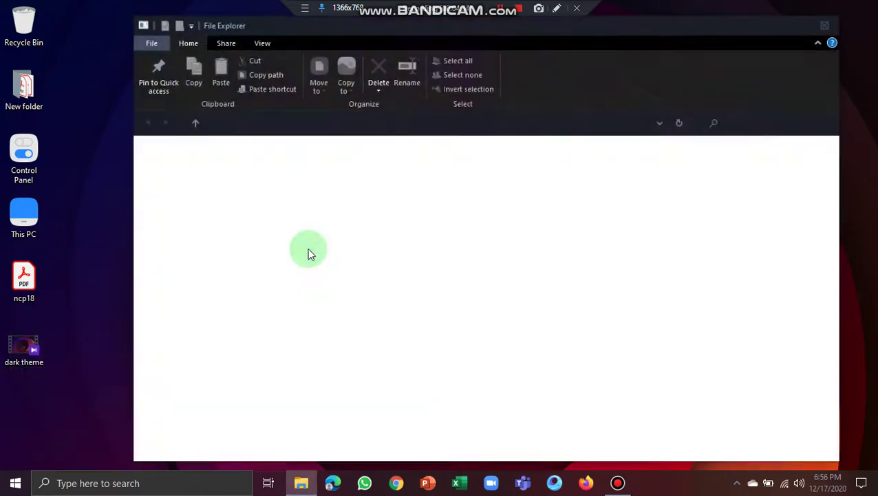
# Step: Delete all 55 Recent shortcuts, close the folder, and refresh the desktop
pyautogui.scroll(-1, 601, 256)
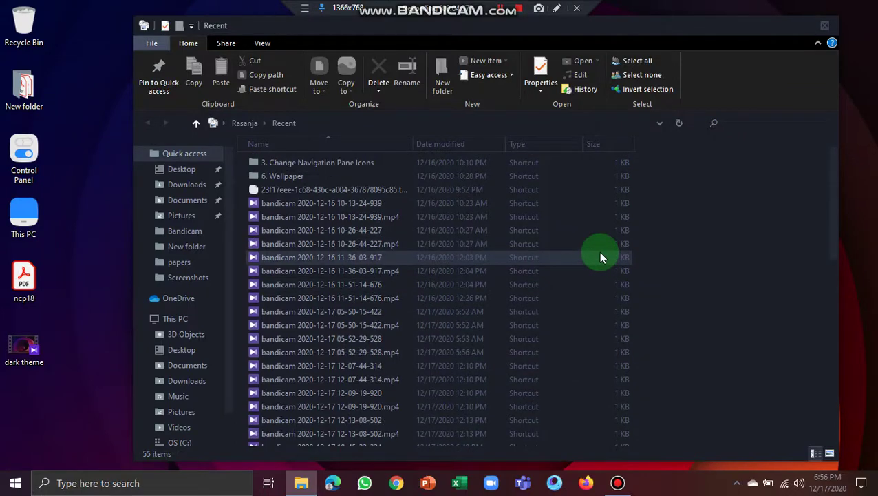
pyautogui.hotkey('ctrl', 'a')
pyautogui.press('d')
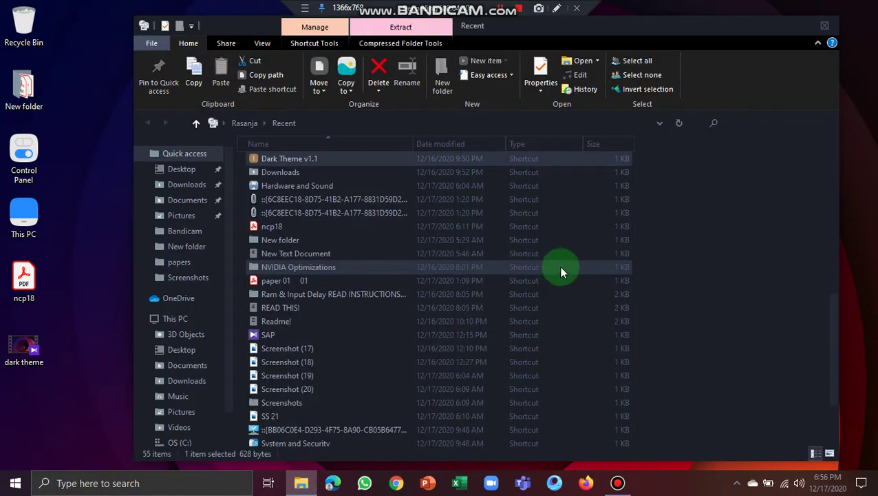
pyautogui.hotkey('ctrl', 'a')
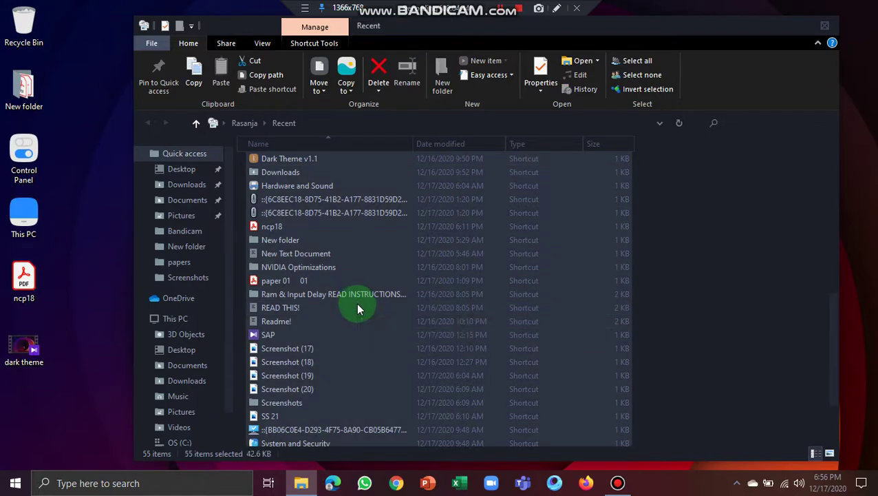
pyautogui.press('Delete')
pyautogui.click(825, 25)
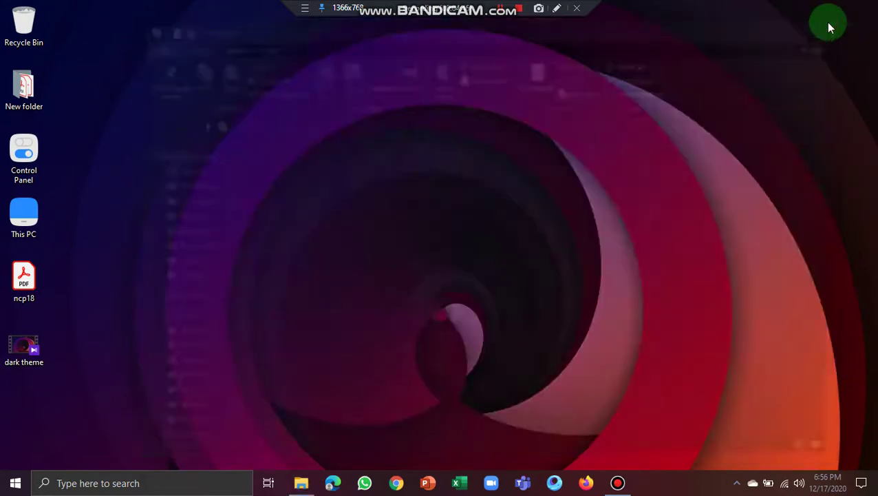
pyautogui.rightClick(159, 66)
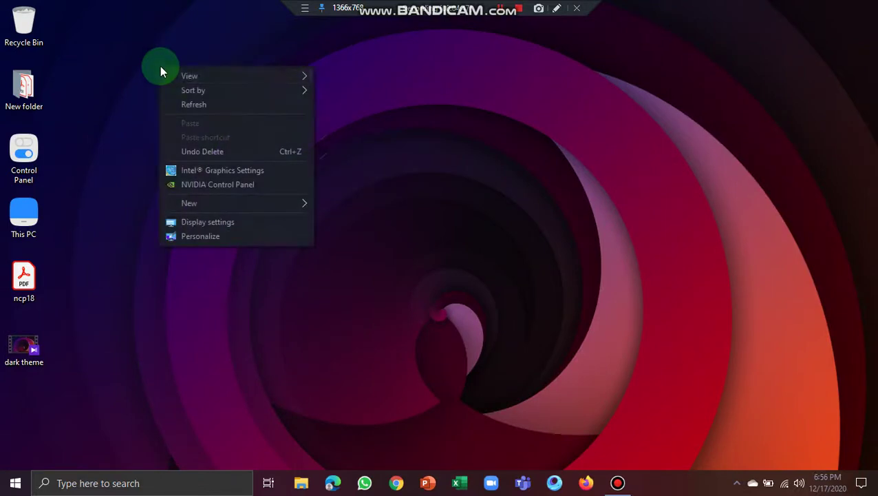
pyautogui.click(176, 101)
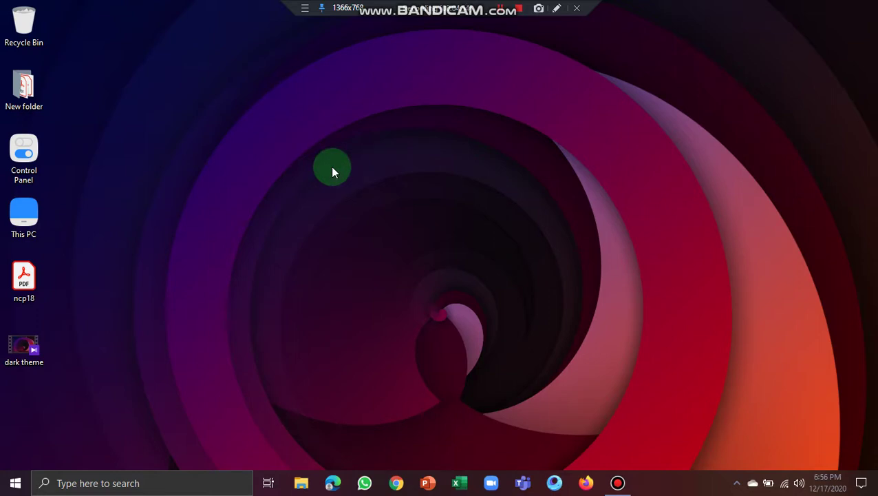
# Step: Launch Registry Editor by running regedit and scroll its key tree
pyautogui.press('super+r')
pyautogui.write('r')
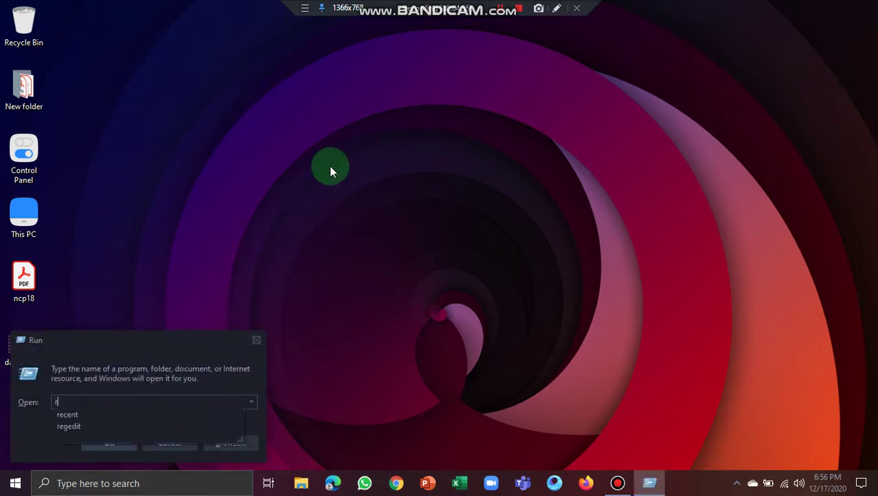
pyautogui.write('egedit')
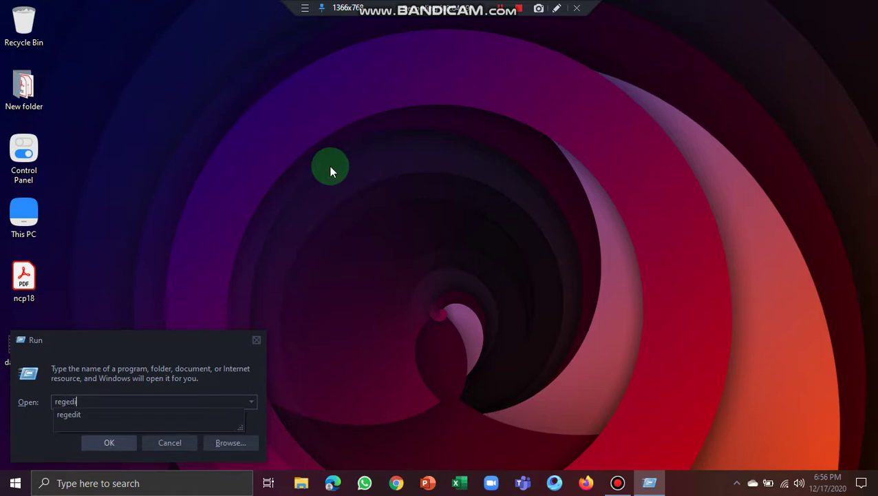
pyautogui.press('Escape')
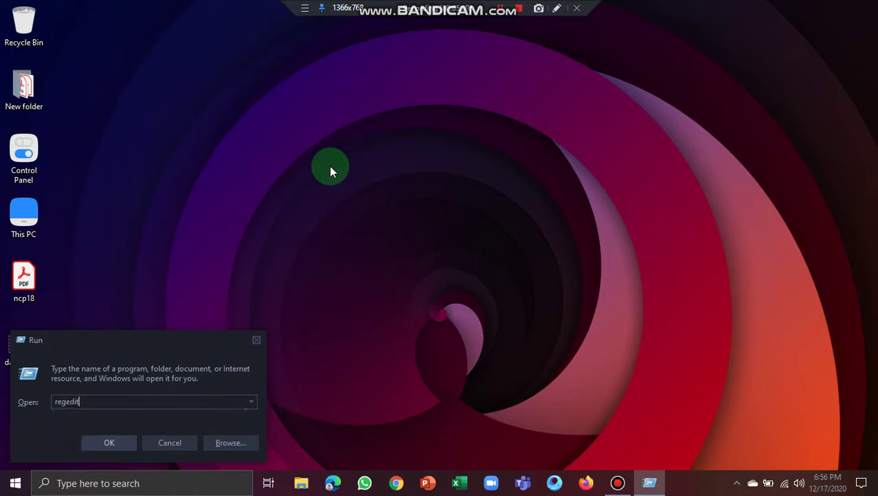
pyautogui.press('Return')
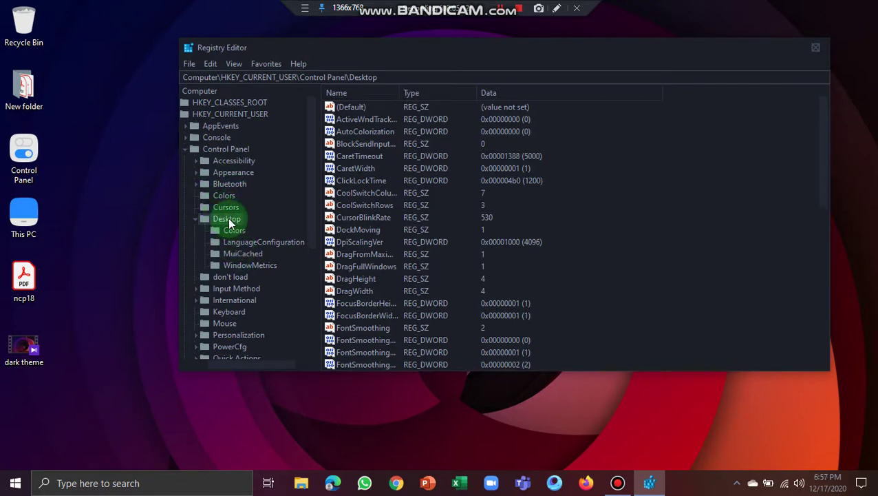
pyautogui.scroll(-6, 406, 241)
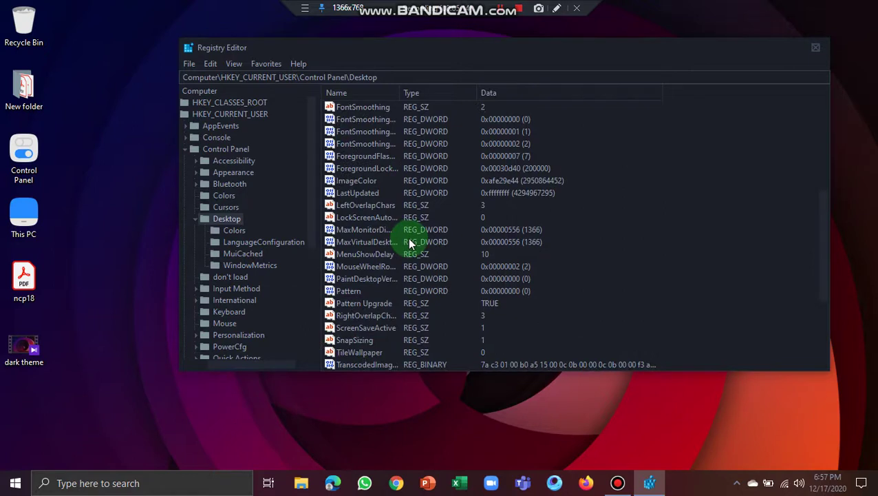
pyautogui.scroll(-1, 409, 242)
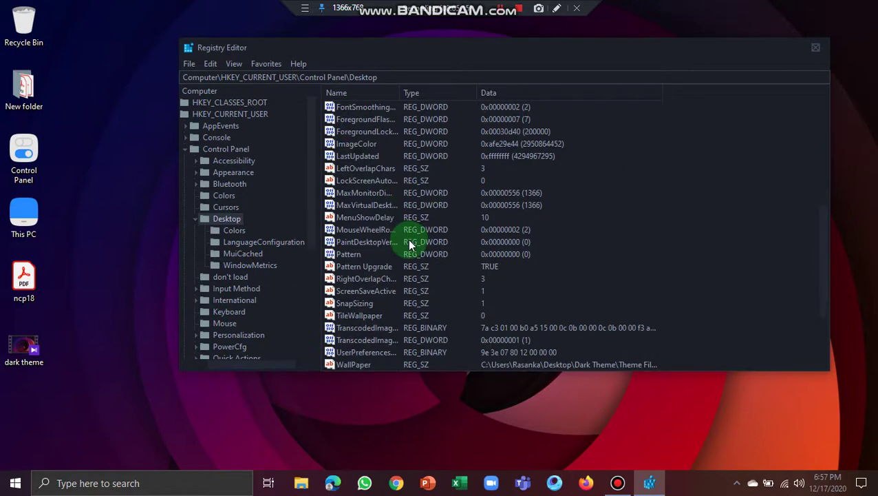
pyautogui.rightClick(361, 218)
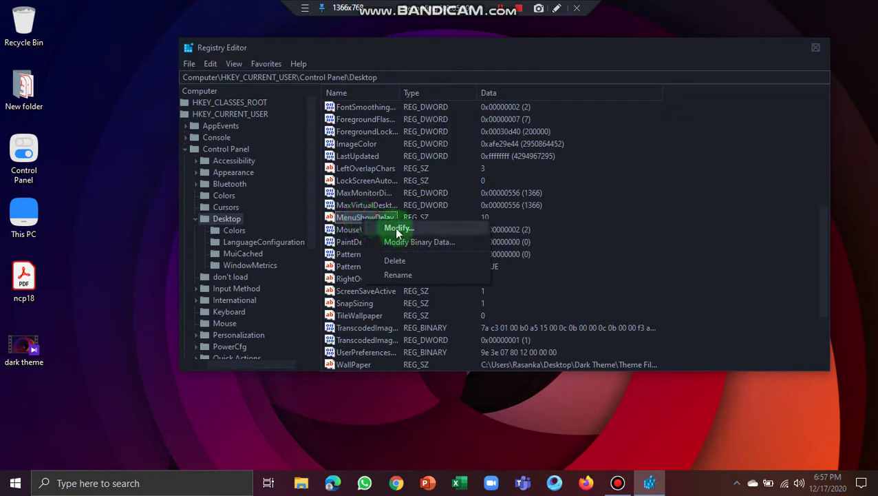
pyautogui.click(397, 230)
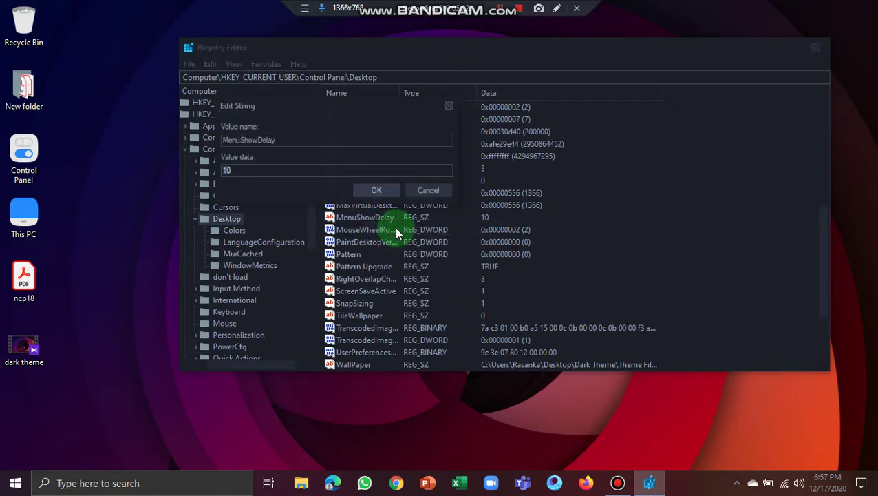
pyautogui.write('400')
pyautogui.press('BackSpace')
pyautogui.press('BackSpace')
pyautogui.press('BackSpace')
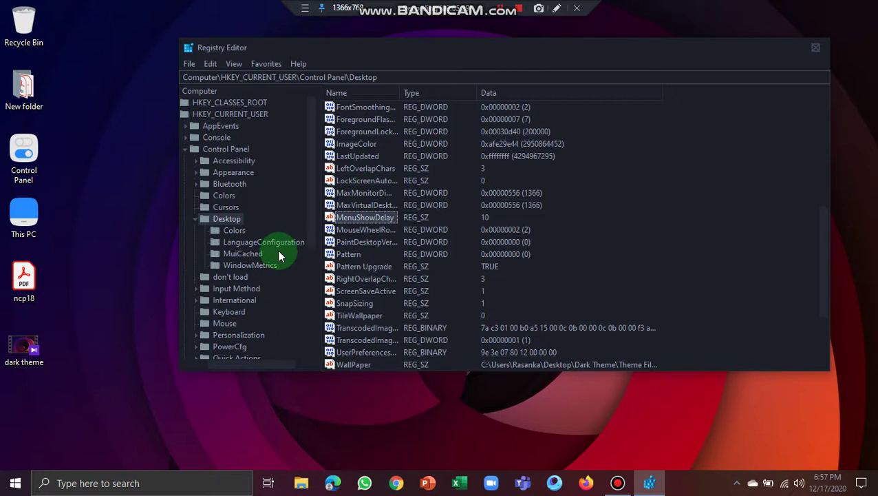
# Step: Confirm MouseHoverTime under Control Panel\Mouse at 10 and close Registry Editor
pyautogui.click(224, 323)
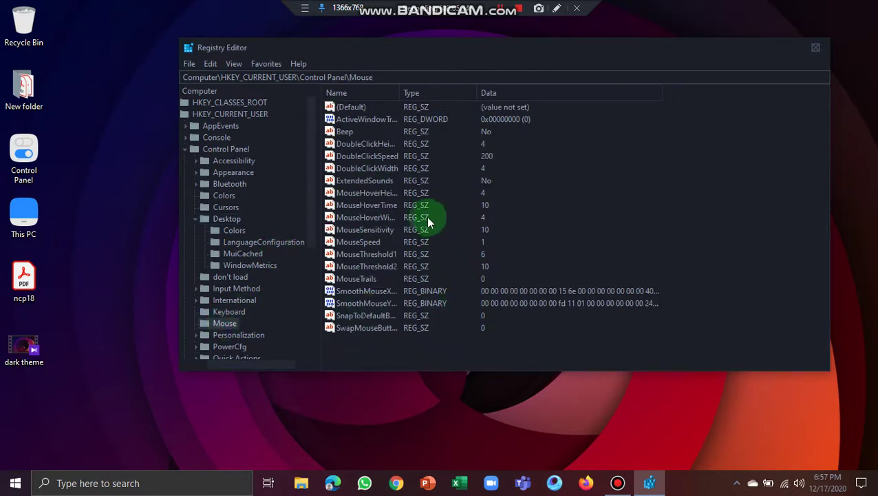
pyautogui.click(363, 205)
pyautogui.rightClick(364, 205)
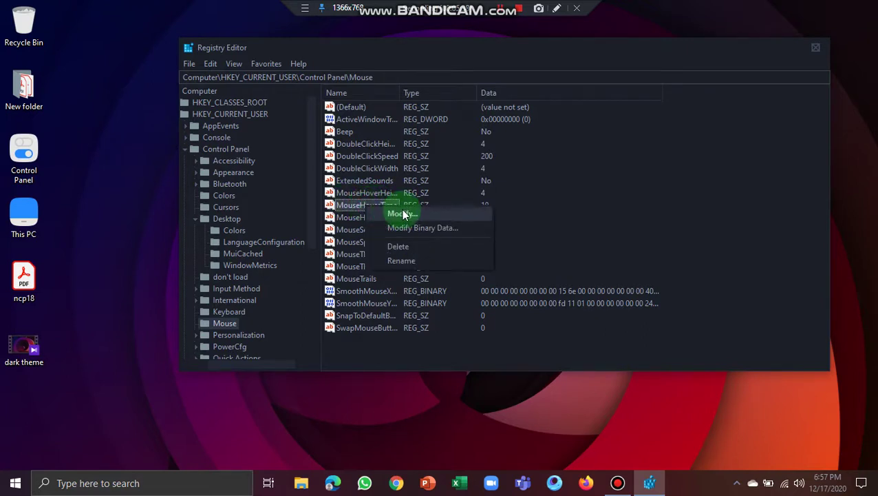
pyautogui.click(402, 214)
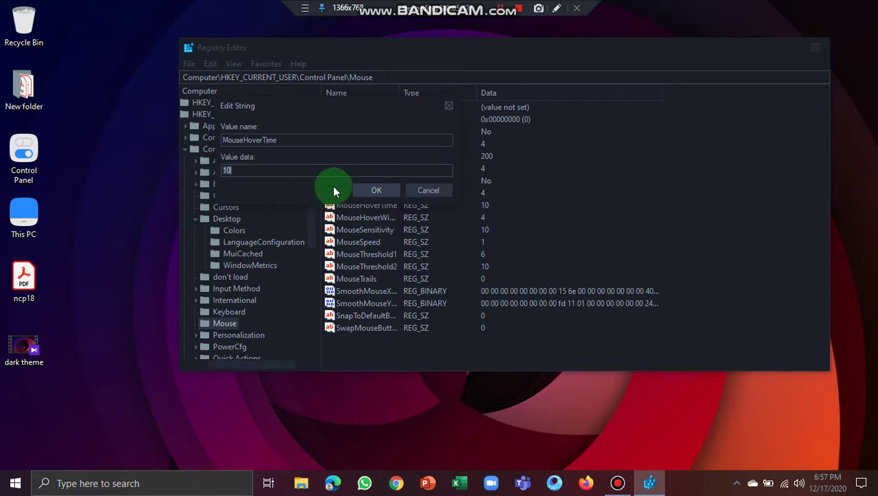
pyautogui.click(389, 188)
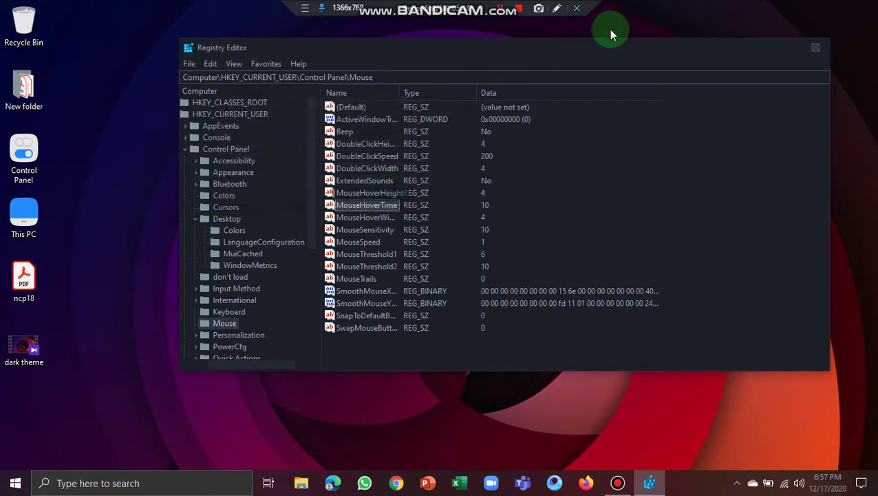
pyautogui.click(818, 48)
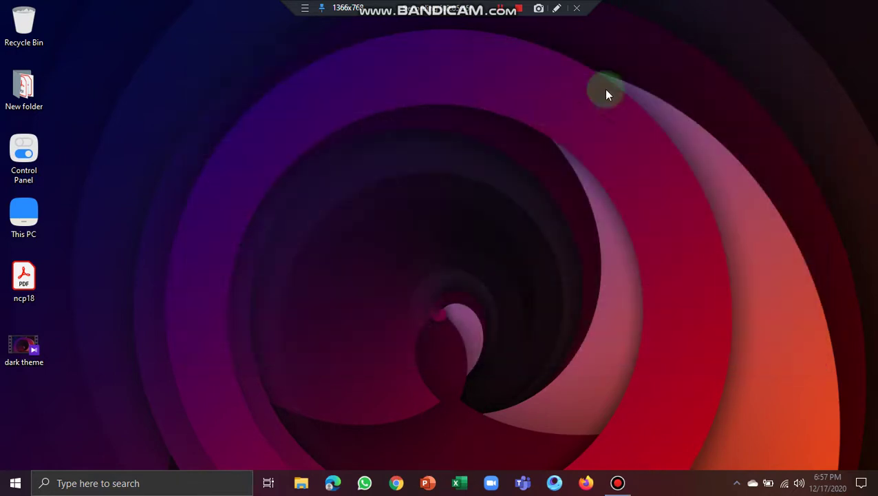
# Step: Refresh the desktop, then search 'defrs' to find Defragment and Optimize Drives
pyautogui.rightClick(330, 96)
pyautogui.click(384, 136)
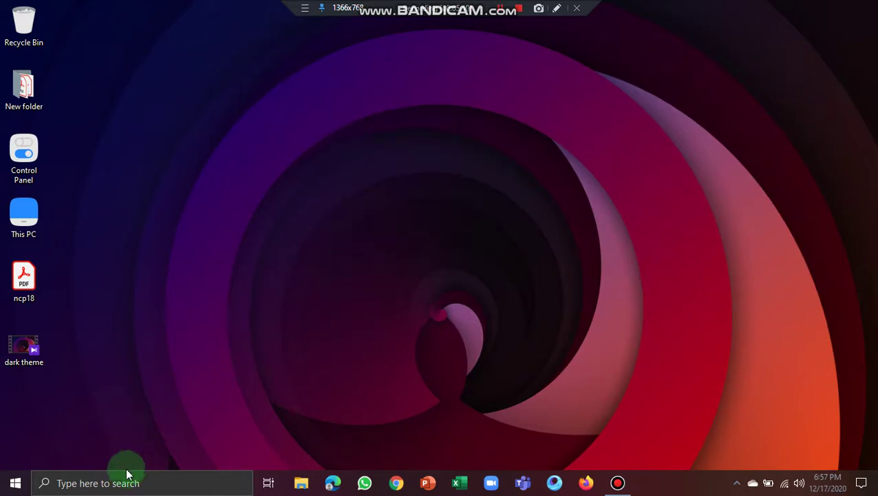
pyautogui.click(84, 484)
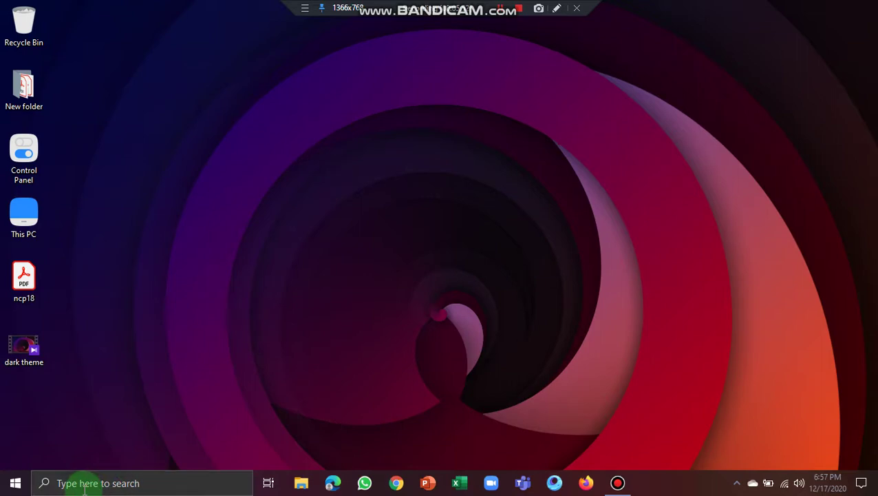
pyautogui.write('defrs')
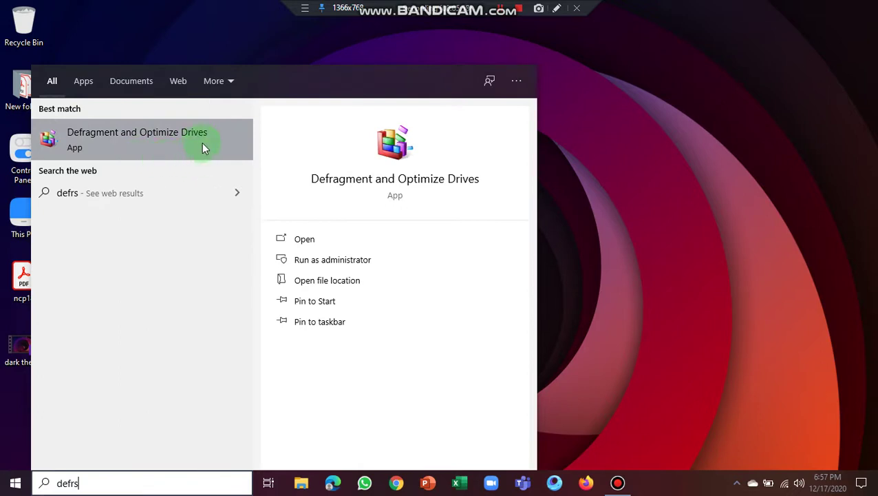
# Step: Launch Optimize Drives, check This PC's drives in File Explorer, then optimize OS (C:)
pyautogui.click(201, 142)
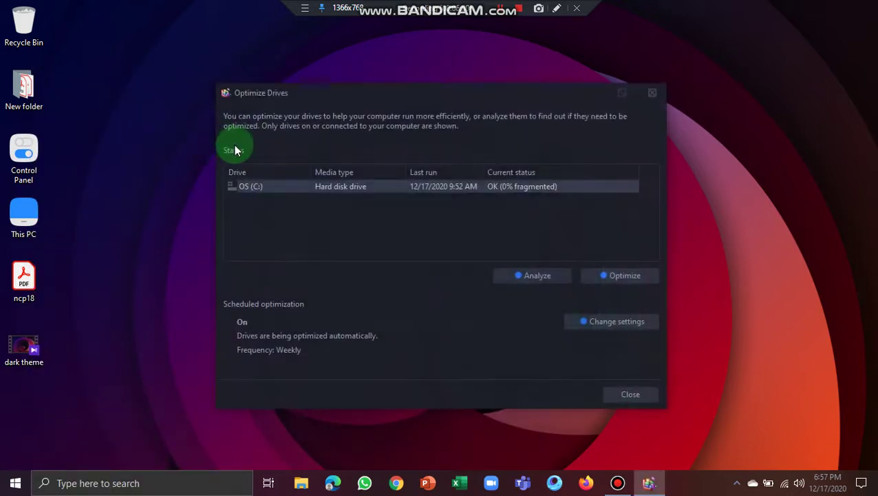
pyautogui.moveTo(426, 89); pyautogui.dragTo(443, 83)
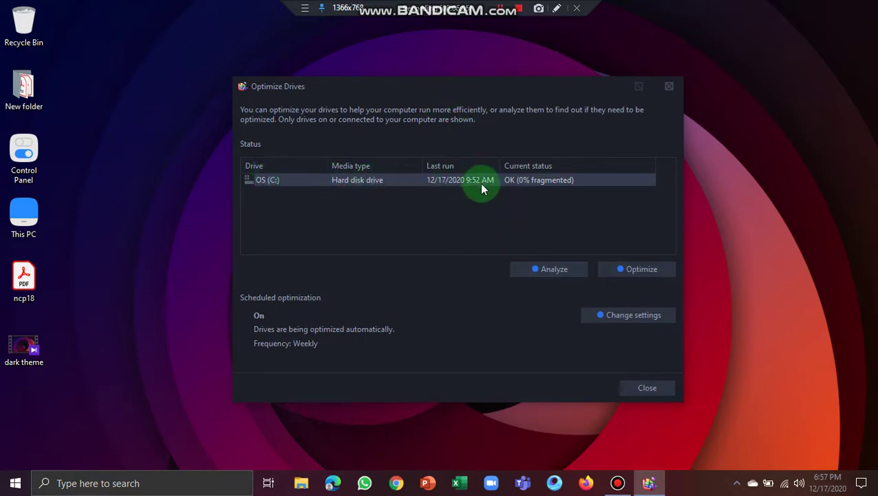
pyautogui.click(302, 483)
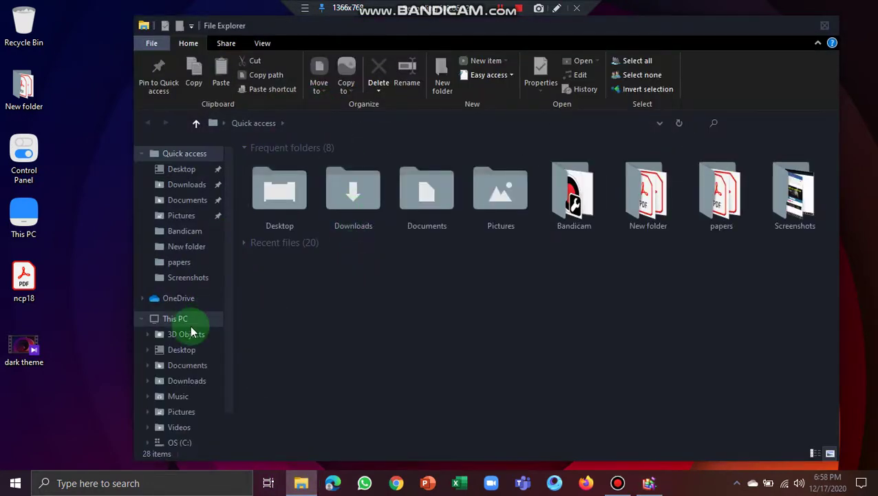
pyautogui.click(188, 318)
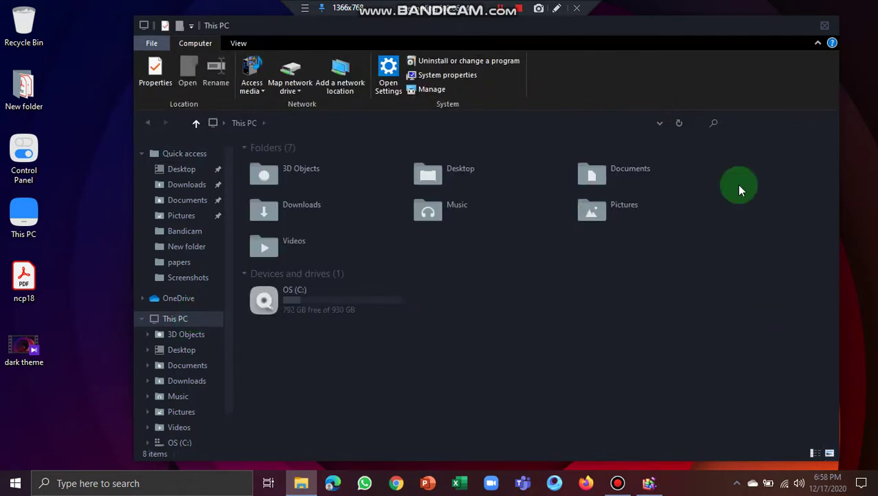
pyautogui.click(824, 25)
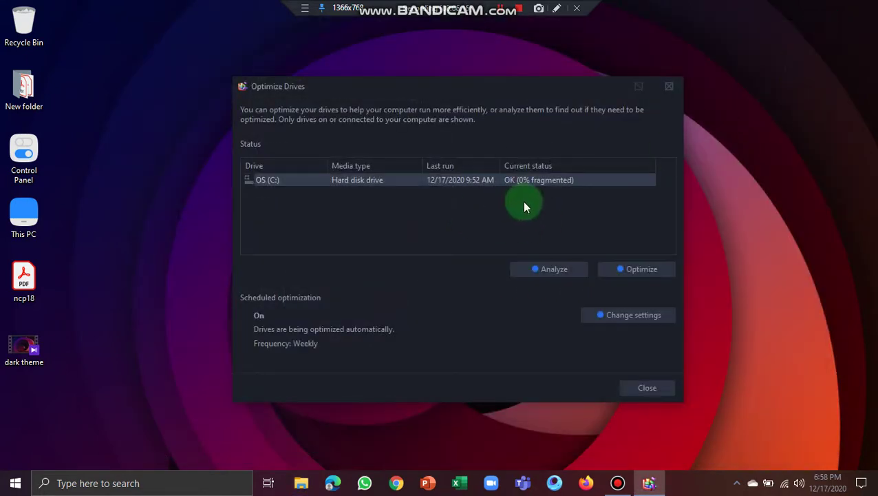
pyautogui.click(629, 275)
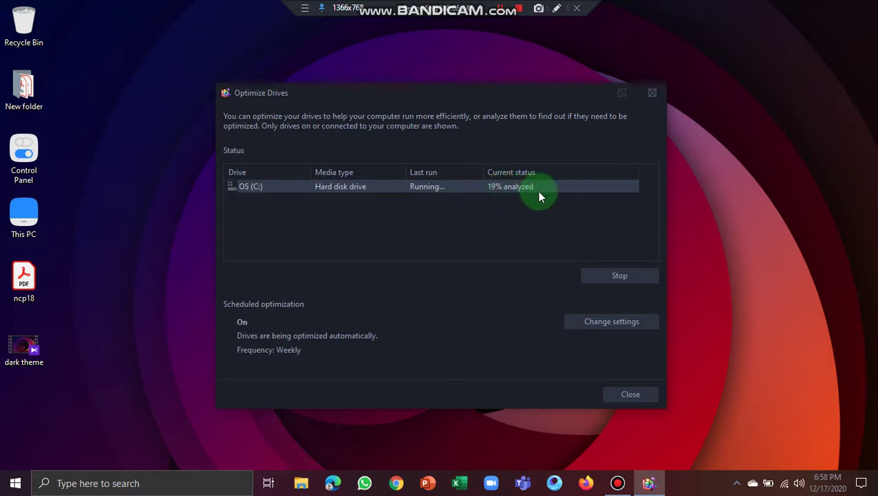
pyautogui.moveTo(424, 96); pyautogui.dragTo(445, 86)
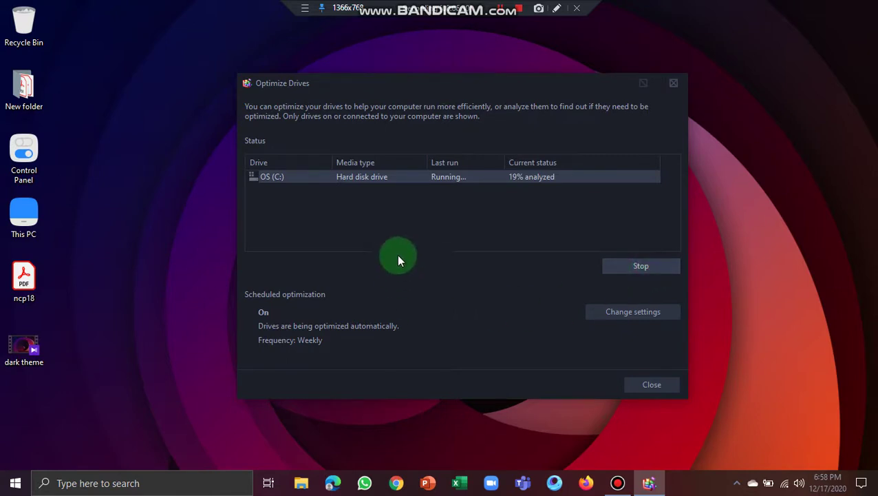
# Step: Close Optimize Drives, refresh the desktop twice, and move This PC to mid-desktop for its menu
pyautogui.click(675, 84)
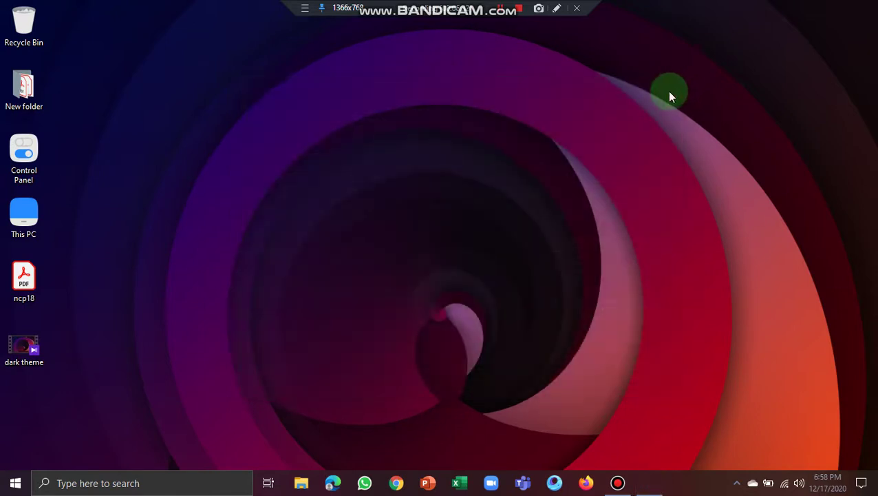
pyautogui.rightClick(383, 89)
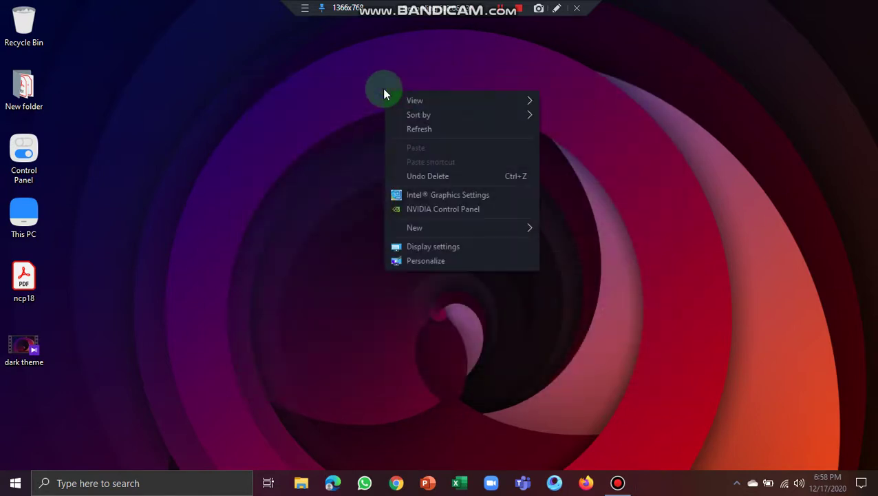
pyautogui.click(422, 129)
pyautogui.rightClick(270, 105)
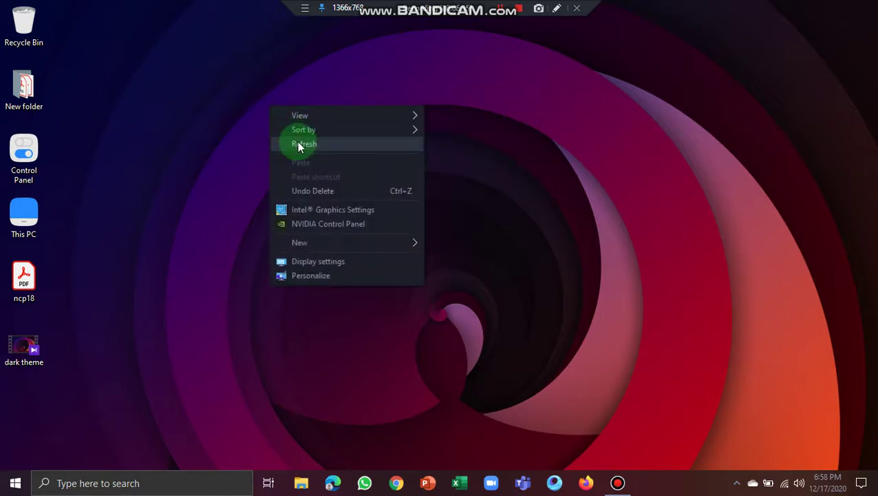
pyautogui.click(298, 144)
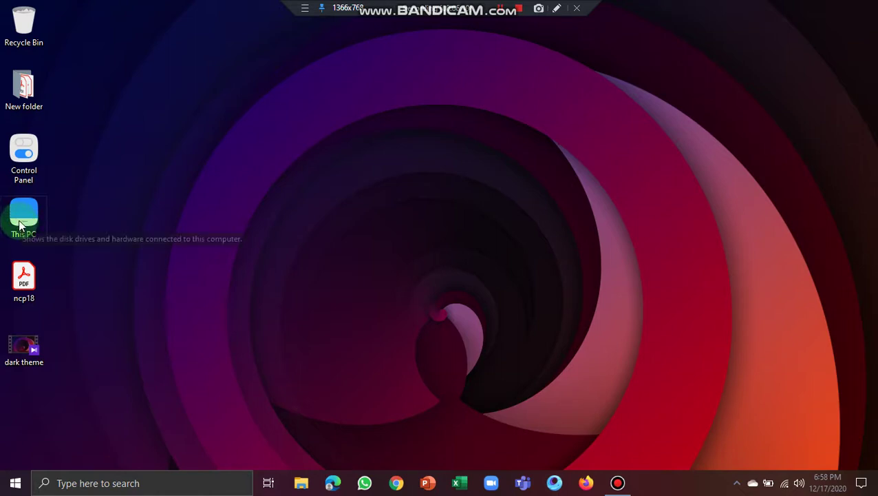
pyautogui.moveTo(39, 223); pyautogui.dragTo(227, 222)
pyautogui.rightClick(226, 219)
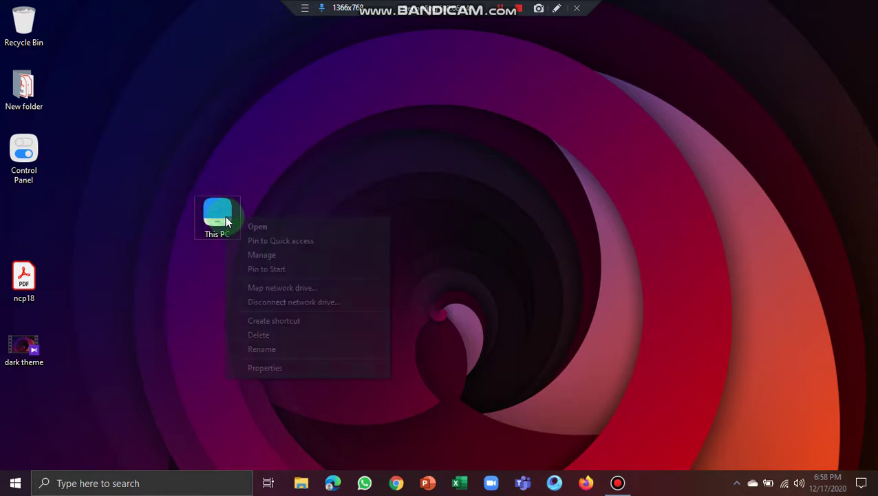
# Step: Open This PC's Properties, go to Advanced system settings, and close the System window
pyautogui.click(271, 369)
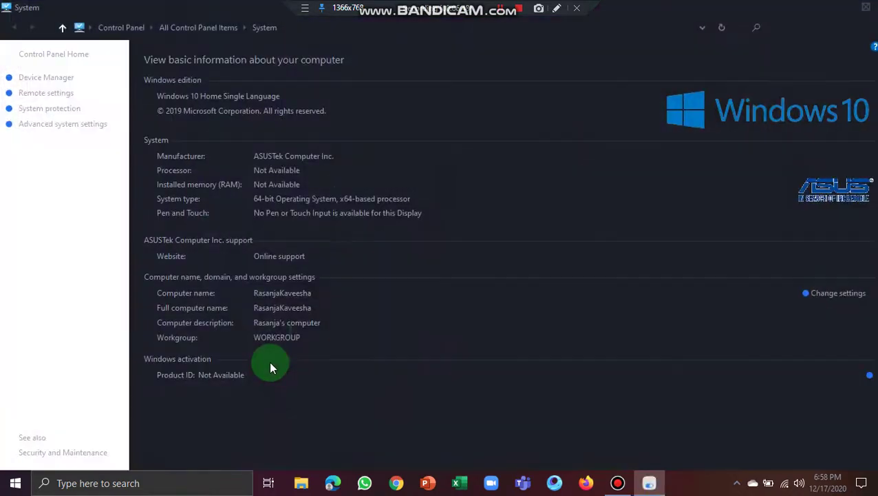
pyautogui.click(82, 131)
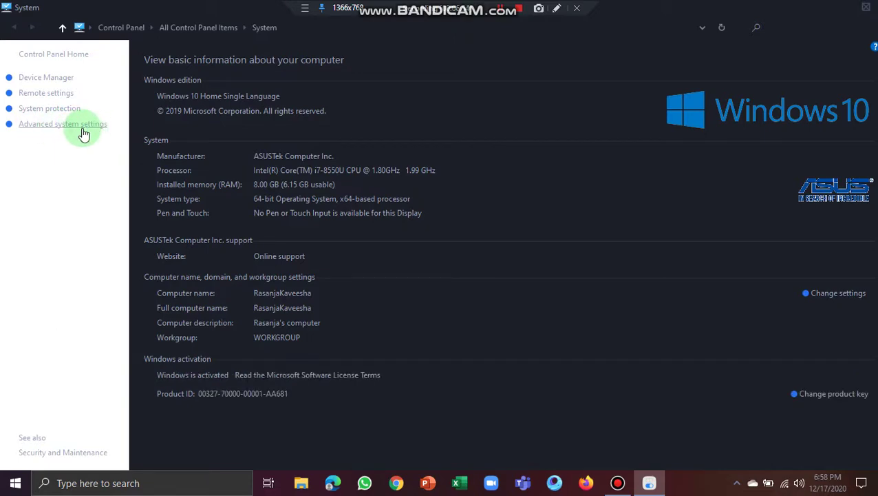
pyautogui.click(863, 9)
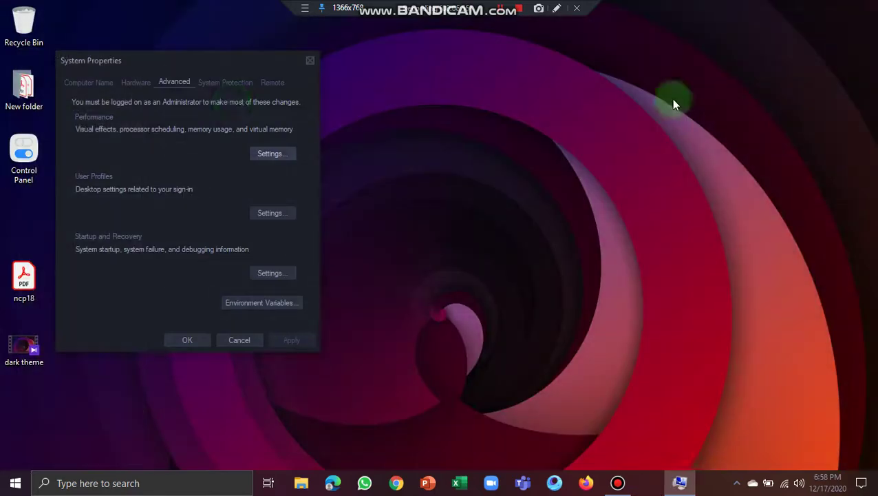
pyautogui.moveTo(169, 64); pyautogui.dragTo(417, 56)
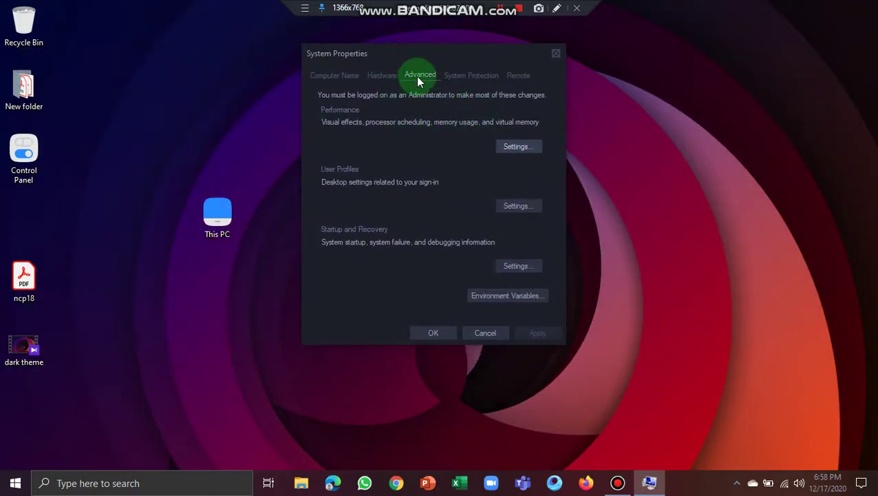
# Step: Try best-performance visual effects with pointer shadows, then apply Adjust for best appearance
pyautogui.click(520, 148)
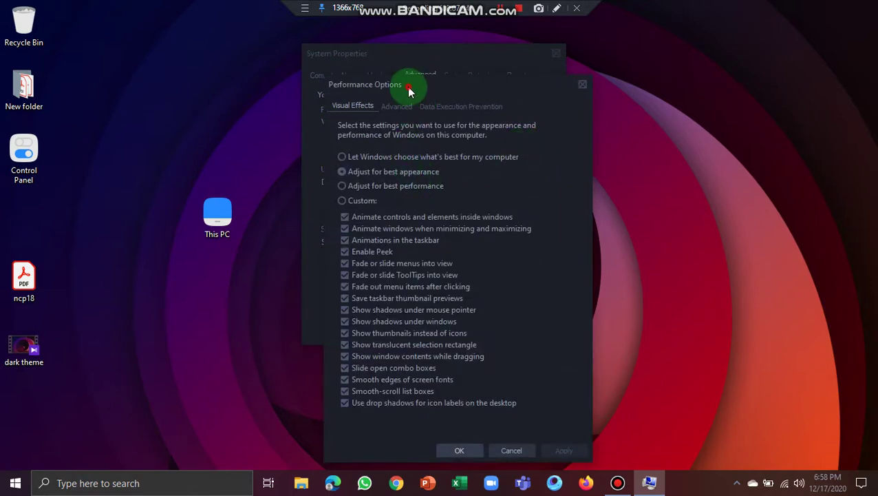
pyautogui.moveTo(408, 91); pyautogui.dragTo(447, 66)
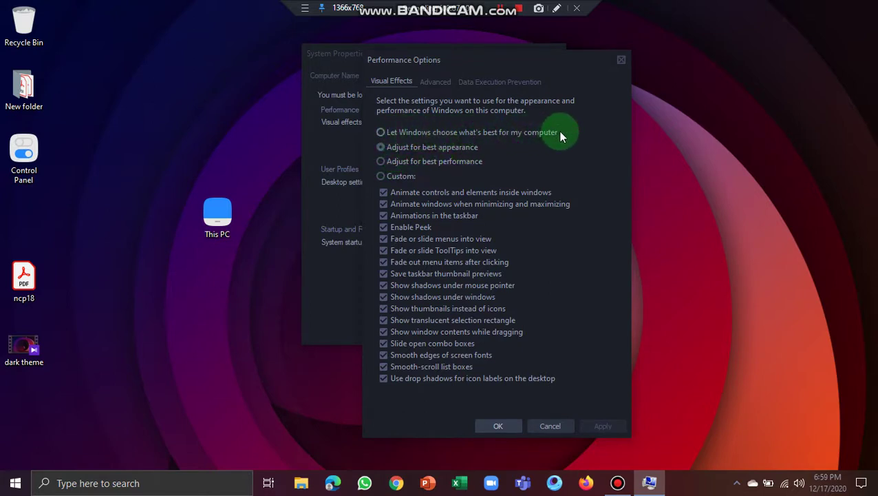
pyautogui.click(381, 161)
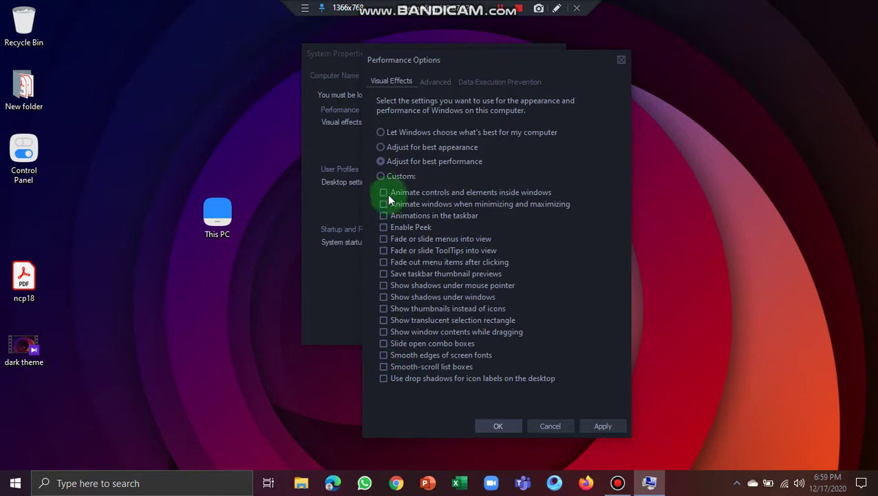
pyautogui.click(383, 285)
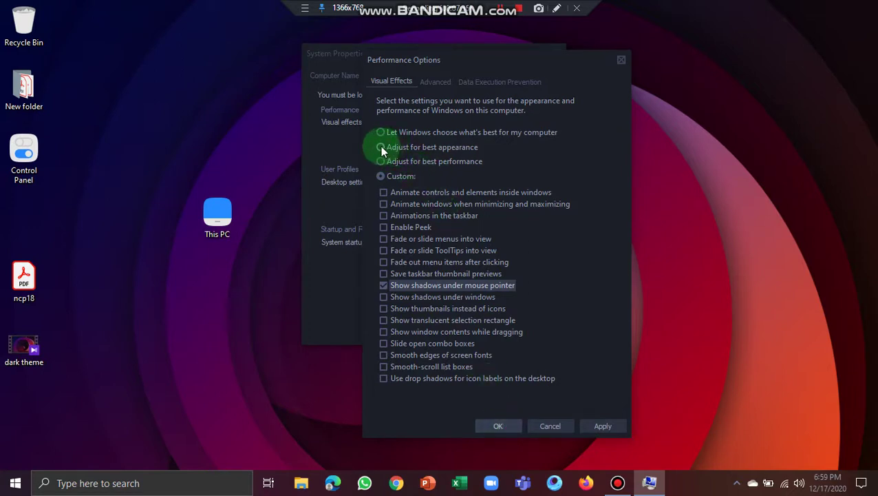
pyautogui.click(380, 147)
pyautogui.click(604, 425)
pyautogui.click(497, 426)
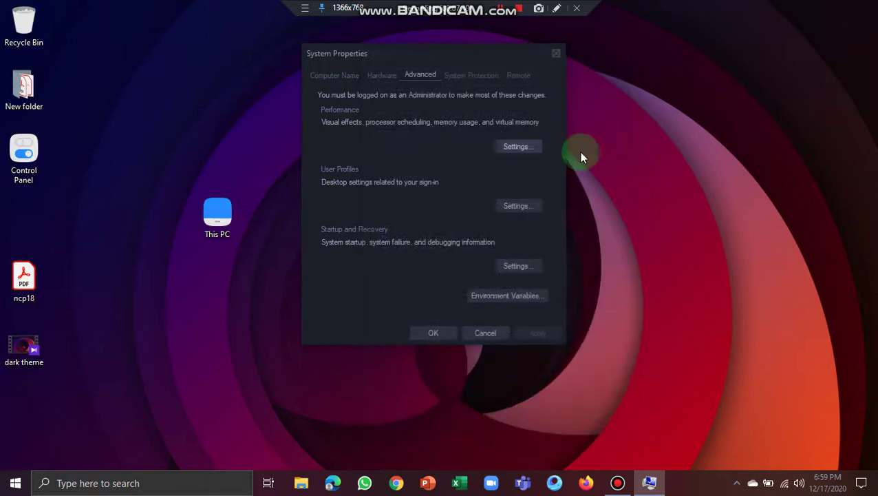
# Step: Close System Properties, refresh the desktop, and put This PC back in the left icon column
pyautogui.click(556, 54)
pyautogui.rightClick(412, 72)
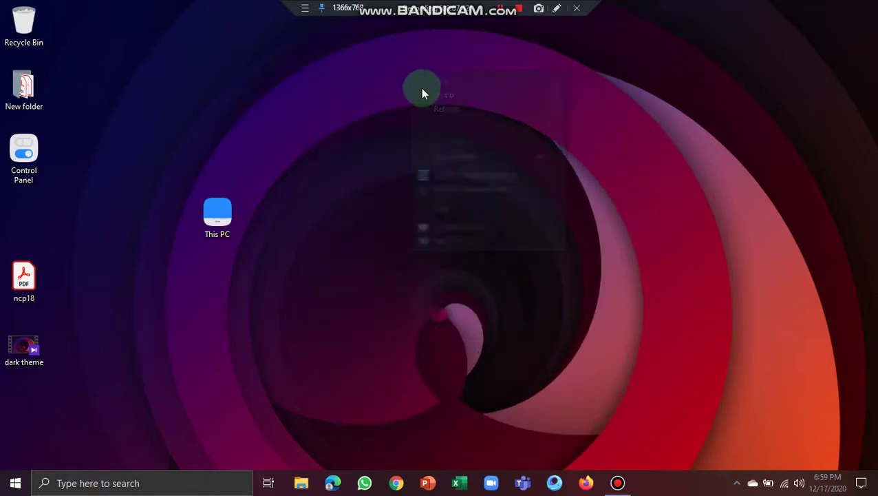
pyautogui.click(445, 114)
pyautogui.moveTo(207, 227); pyautogui.dragTo(34, 217)
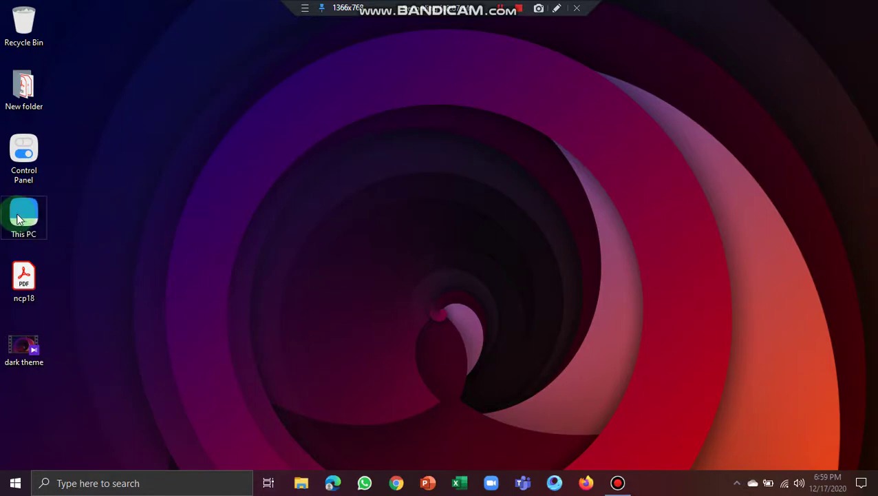
# Step: Open and dismiss the Start menu's power options, then refresh the desktop again
pyautogui.click(15, 482)
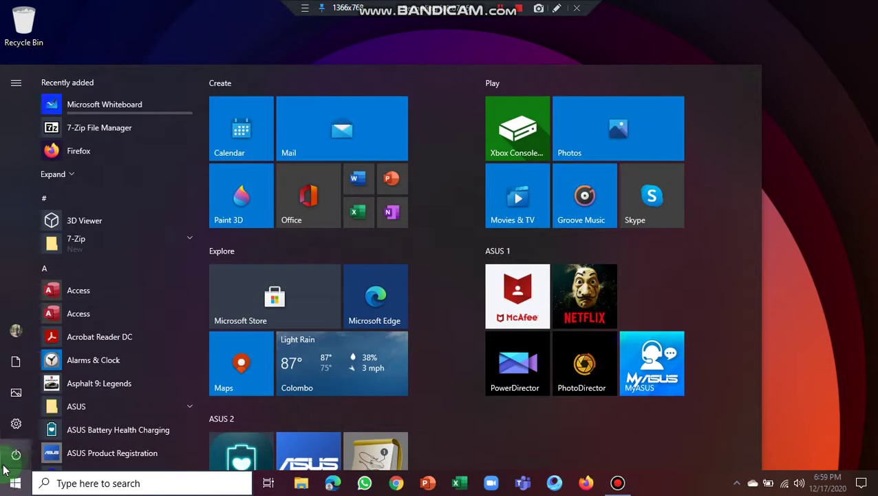
pyautogui.click(13, 457)
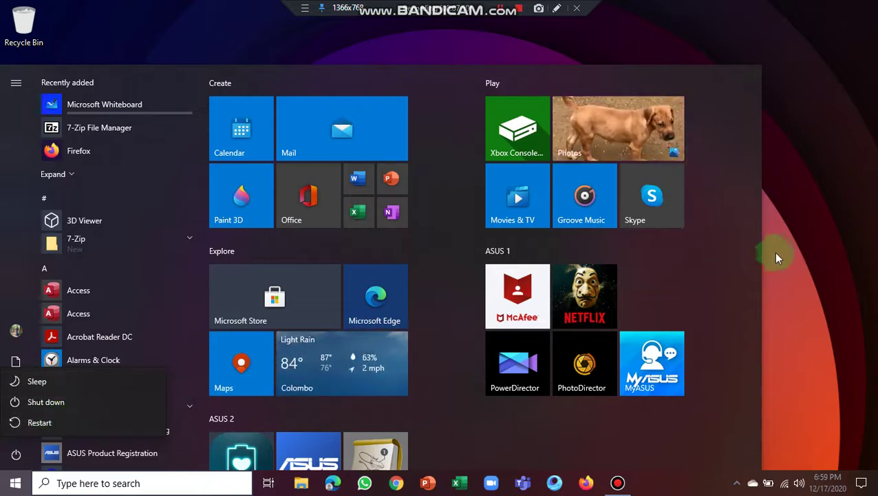
pyautogui.click(805, 258)
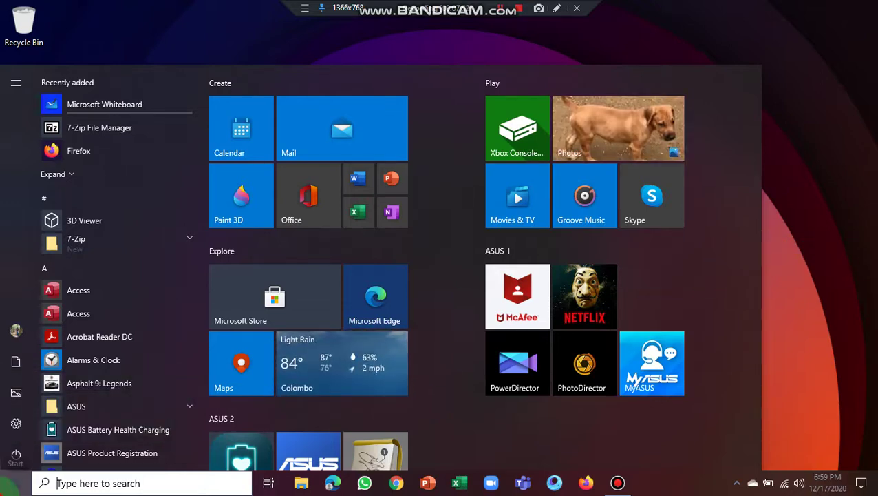
pyautogui.click(12, 482)
pyautogui.rightClick(250, 126)
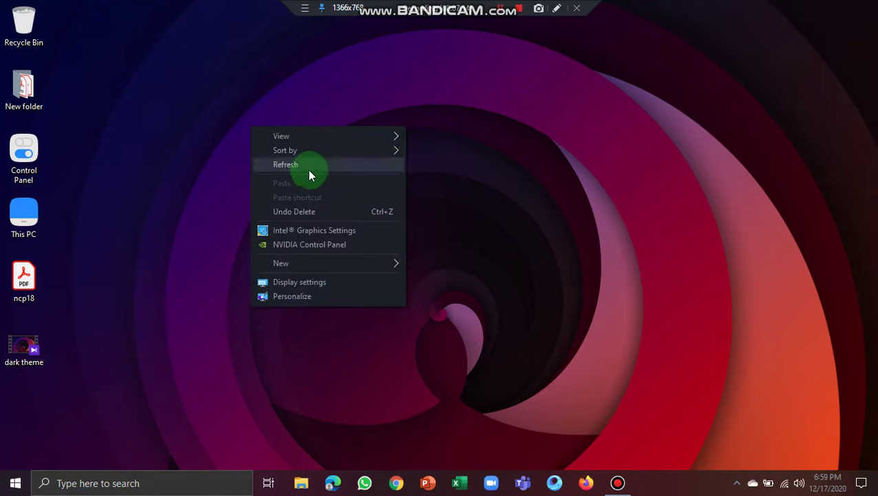
pyautogui.click(308, 171)
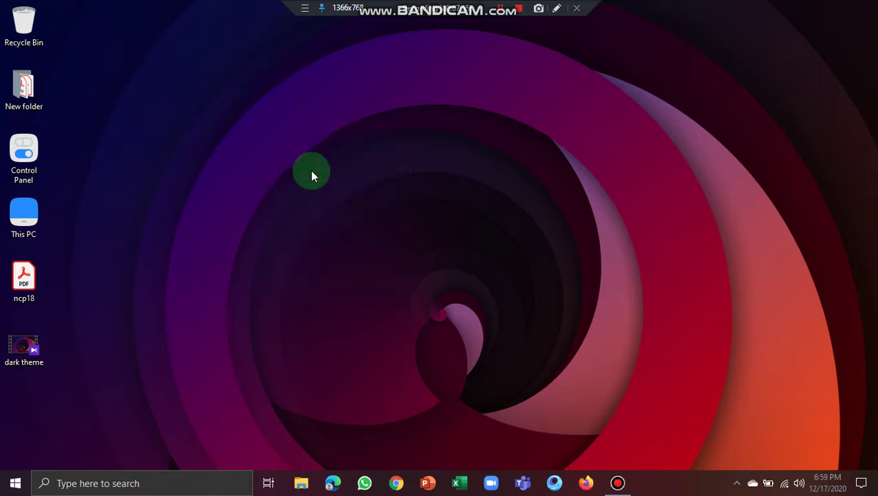